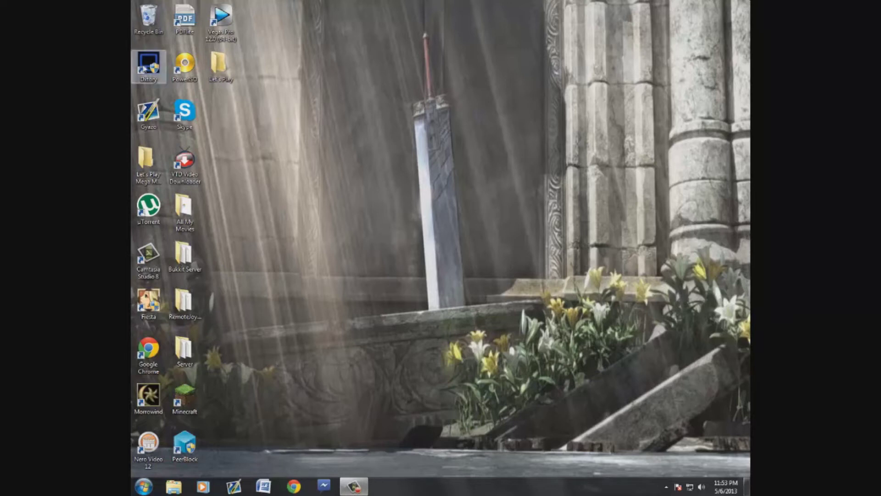
Step: Open Google Chrome in a maximized window and go to google.com
{"action": "left_click", "coordinate": [294, 486]}
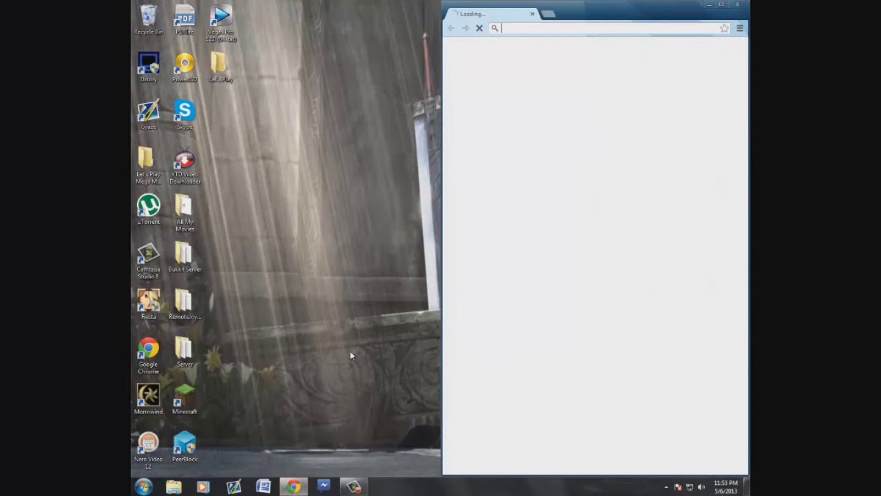
{"action": "double_click", "coordinate": [633, 9]}
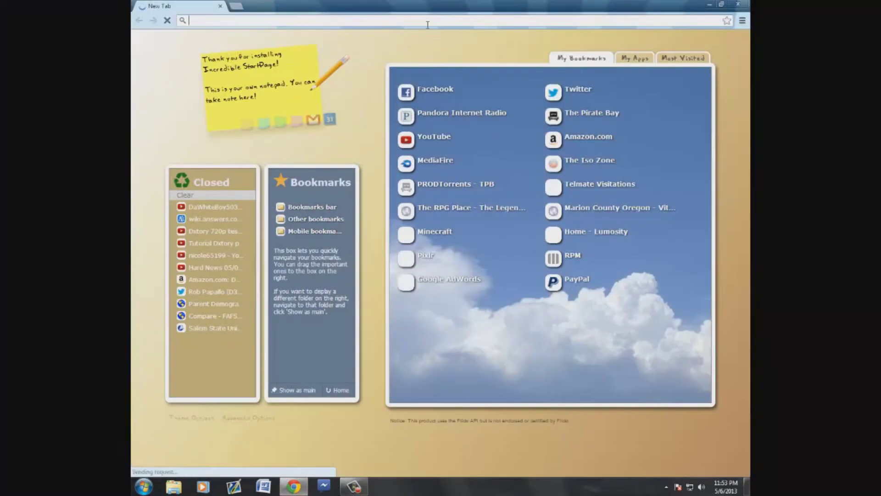
{"action": "type", "text": "google.com"}
{"action": "key", "text": "Return"}
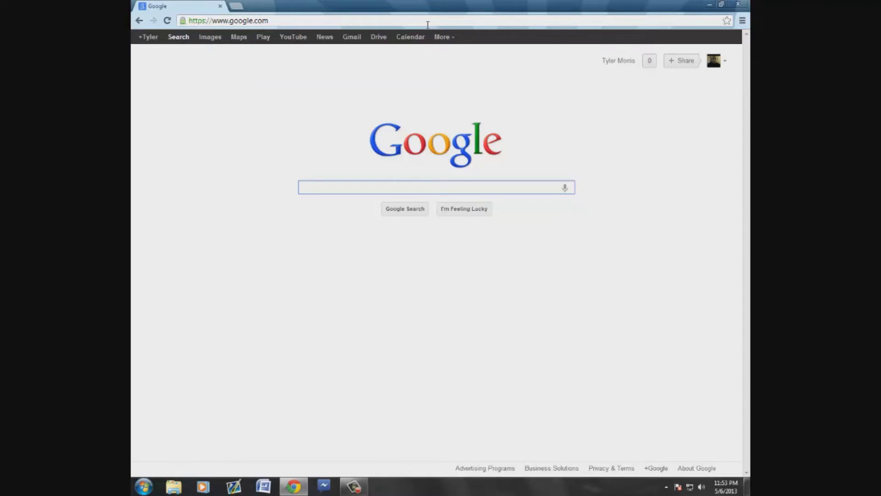
Step: Search Google for dxtory and open the English version of the Dxtory.com site
{"action": "type", "text": "dxtr"}
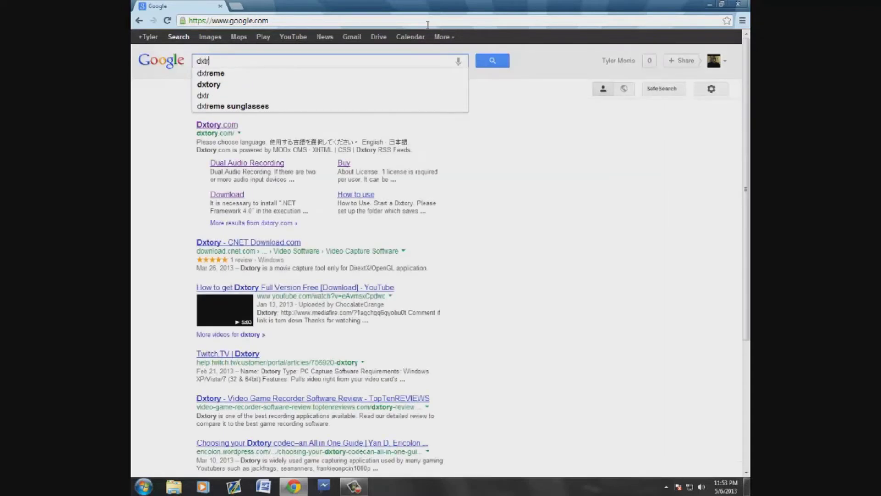
{"action": "key", "text": "Down"}
{"action": "key", "text": "Down"}
{"action": "key", "text": "Return"}
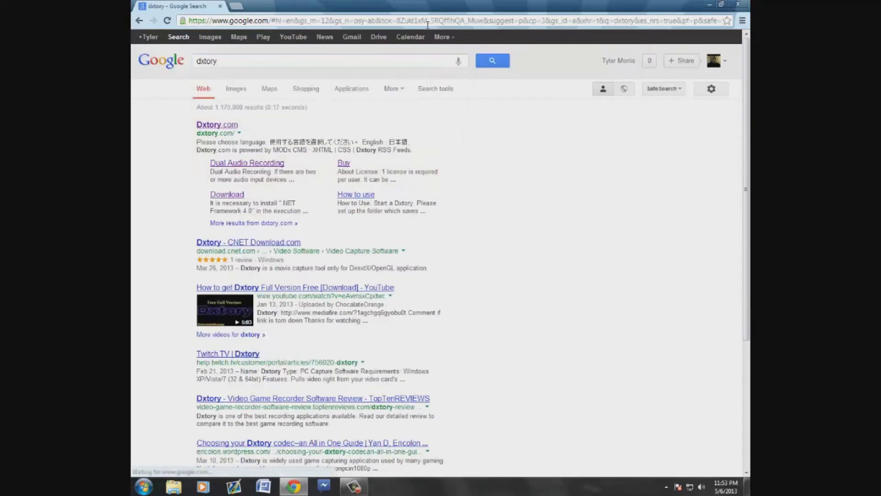
{"action": "left_click", "coordinate": [231, 130]}
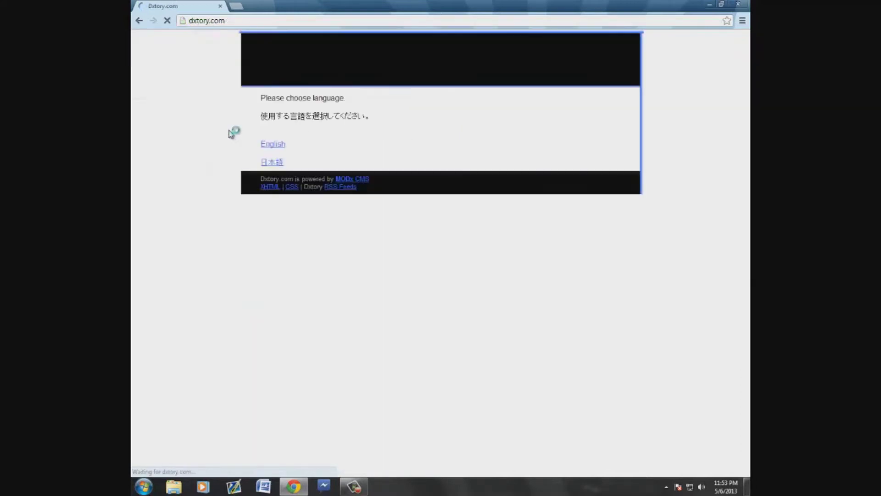
{"action": "left_click", "coordinate": [276, 145]}
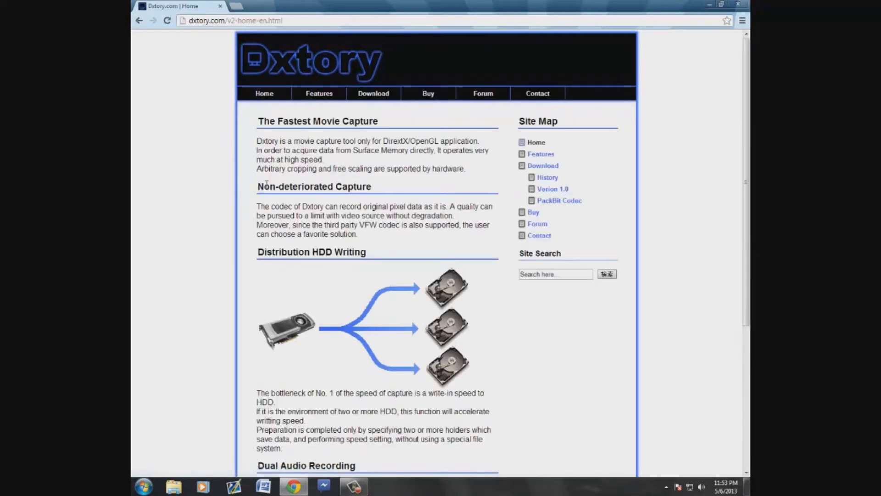
Step: Look over the Dxtory home page, then open the Buy page and its PayPal checkout for one license
{"action": "scroll", "coordinate": [270, 190], "scroll_direction": "down", "scroll_amount": 2}
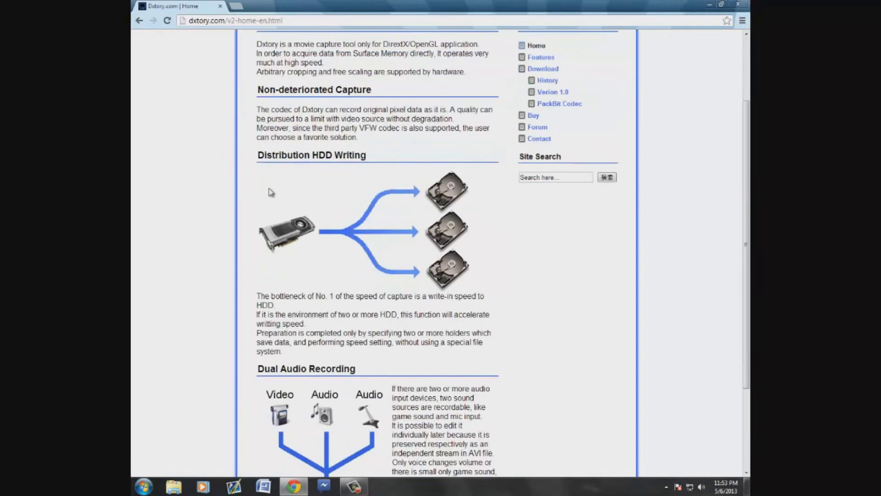
{"action": "scroll", "coordinate": [271, 192], "scroll_direction": "down", "scroll_amount": 3}
{"action": "scroll", "coordinate": [269, 192], "scroll_direction": "up", "scroll_amount": 3}
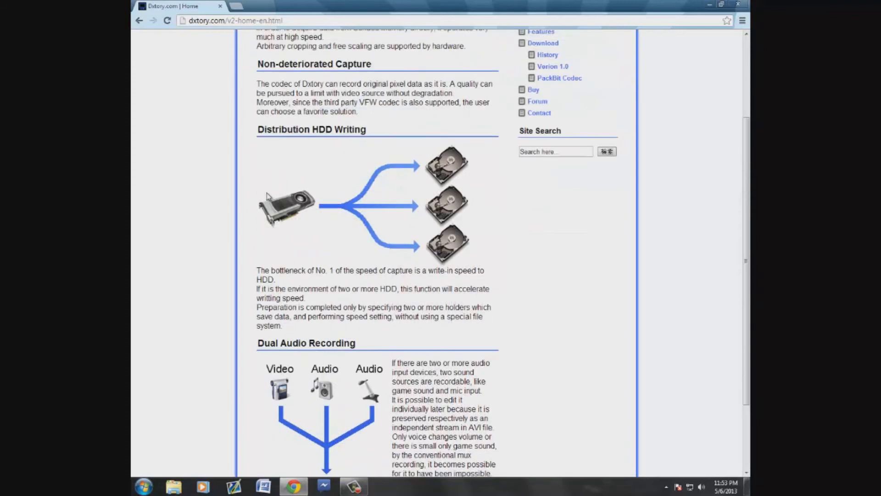
{"action": "scroll", "coordinate": [268, 193], "scroll_direction": "up", "scroll_amount": 1}
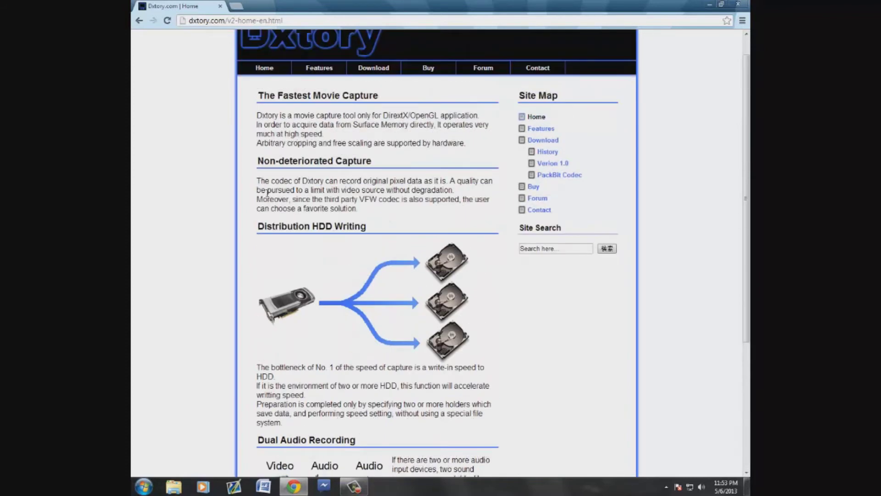
{"action": "left_click", "coordinate": [533, 187]}
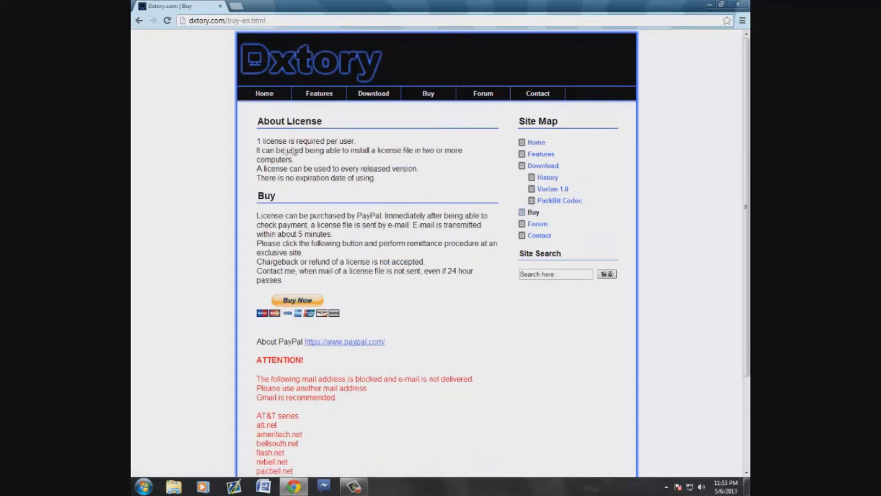
{"action": "scroll", "coordinate": [248, 161], "scroll_direction": "down", "scroll_amount": 3}
{"action": "left_click", "coordinate": [295, 183]}
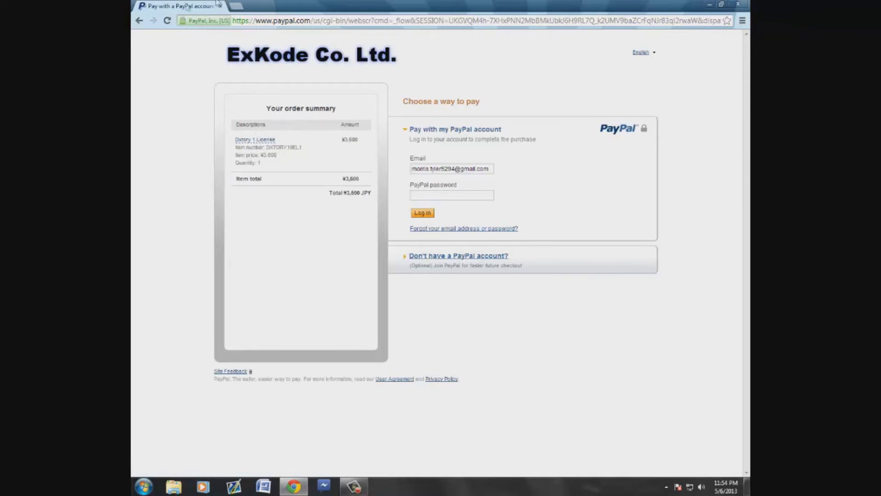
Step: Search Google for yen to usd in a new browser tab
{"action": "left_click", "coordinate": [244, 6]}
{"action": "type", "text": "google.com"}
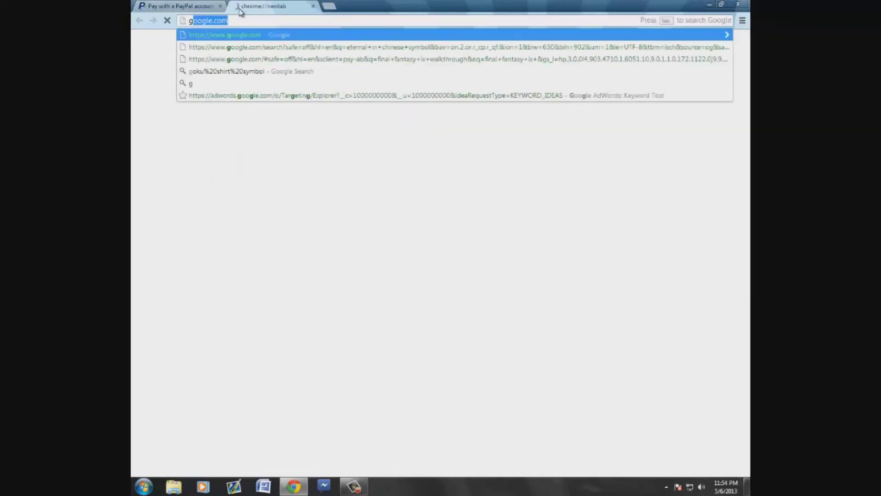
{"action": "key", "text": "Return"}
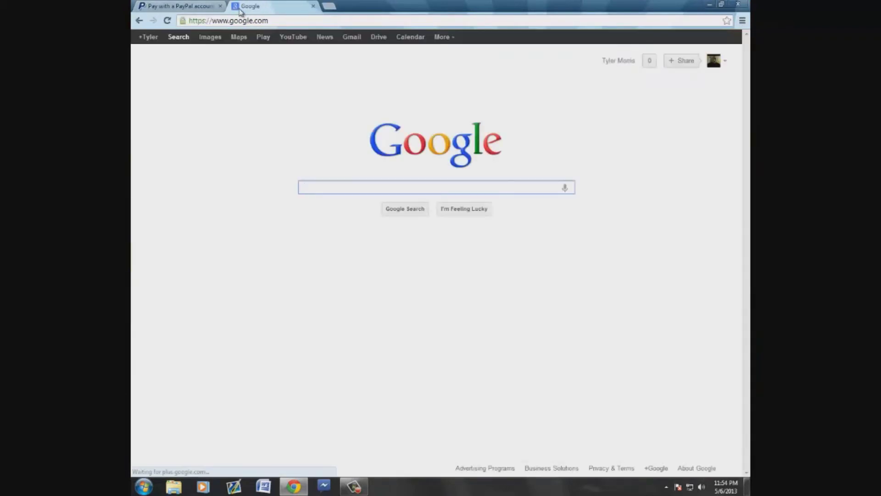
{"action": "type", "text": "yen to dollar"}
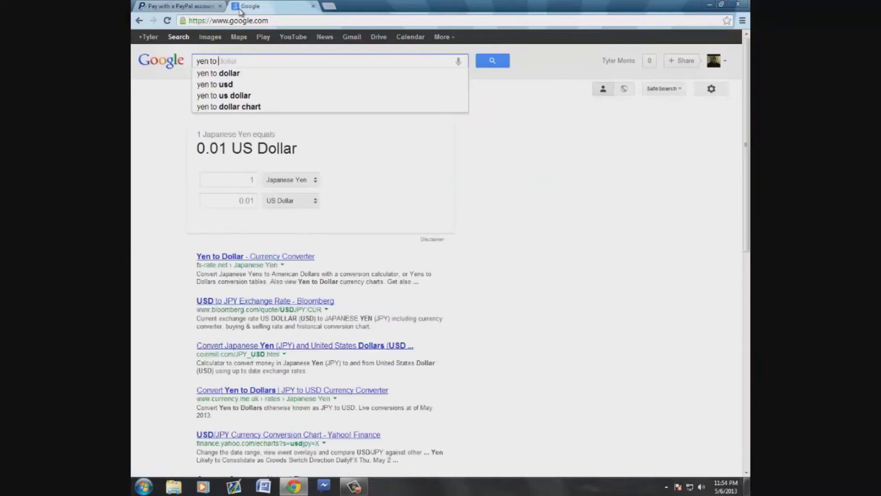
{"action": "left_click", "coordinate": [215, 84]}
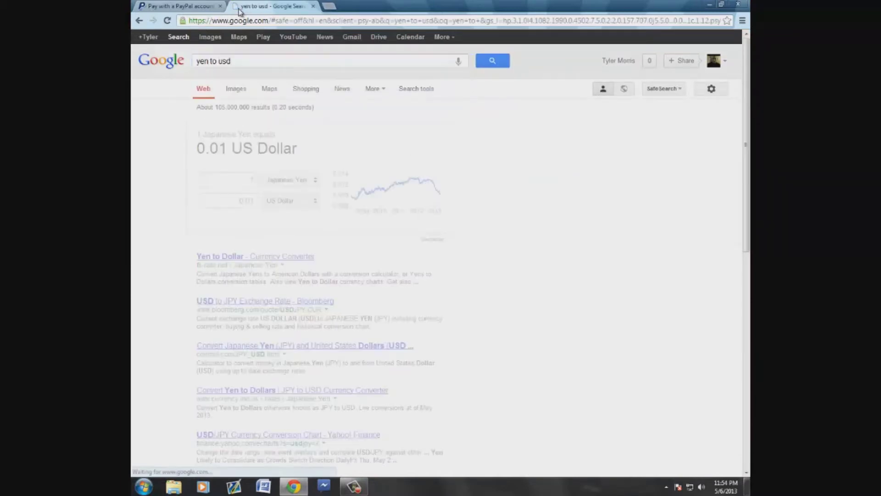
Step: Convert 3600 Japanese Yen to US Dollar, checking the amount against the PayPal order summary
{"action": "left_click", "coordinate": [241, 180]}
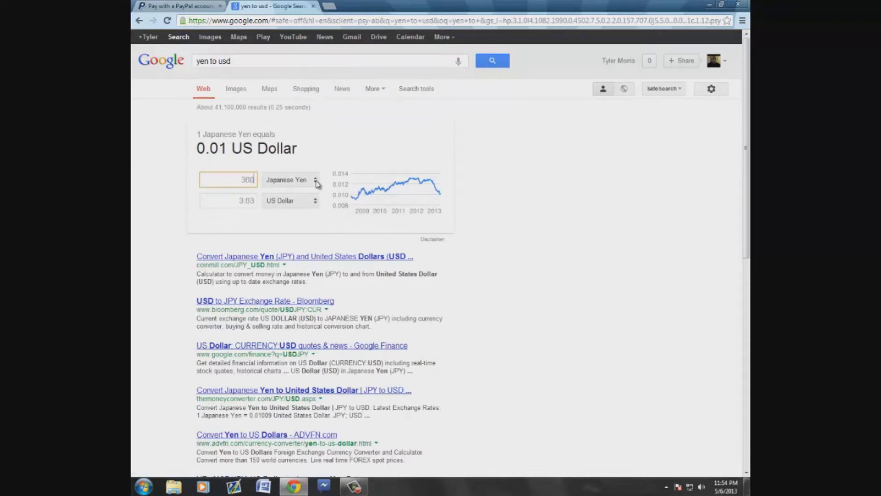
{"action": "left_click", "coordinate": [179, 6]}
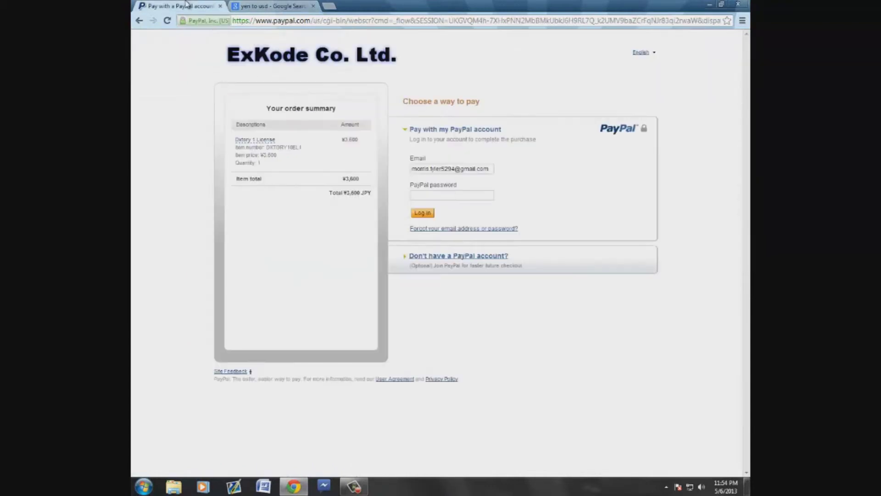
{"action": "left_click", "coordinate": [273, 6]}
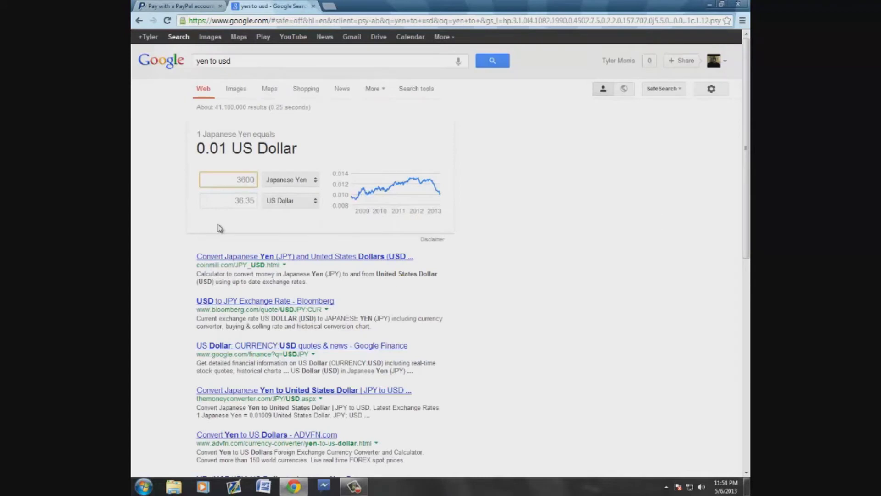
{"action": "key", "text": "ctrl+shift+Tab"}
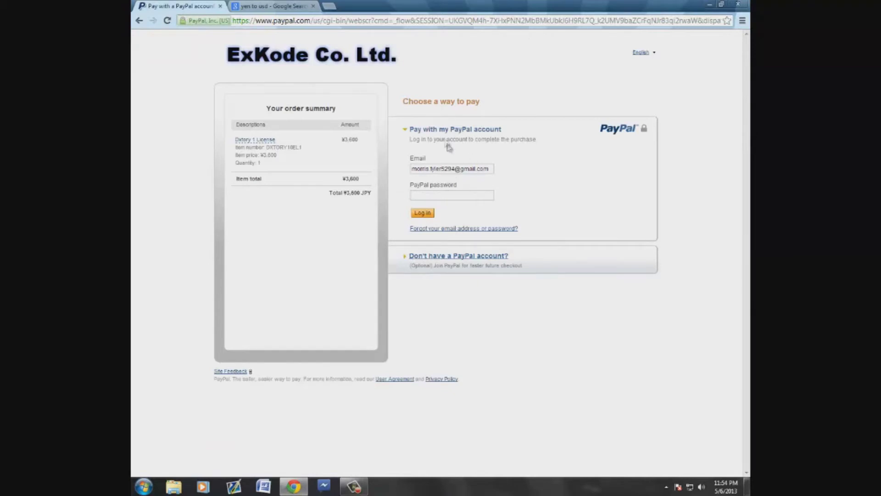
{"action": "left_click", "coordinate": [271, 6]}
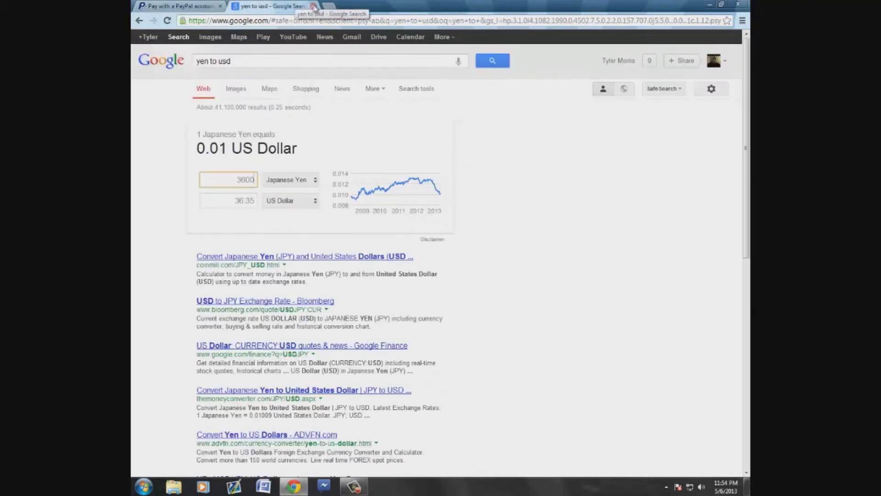
Step: Return from the currency conversion to the Dxtory site, view its Download page and close the browser
{"action": "left_click", "coordinate": [314, 6]}
{"action": "left_click", "coordinate": [139, 21]}
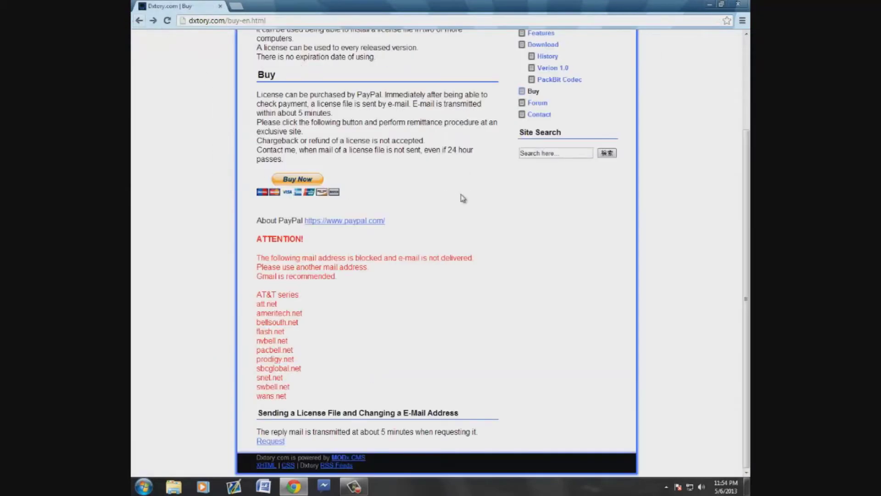
{"action": "scroll", "coordinate": [463, 197], "scroll_direction": "up", "scroll_amount": 3}
{"action": "left_click", "coordinate": [548, 168]}
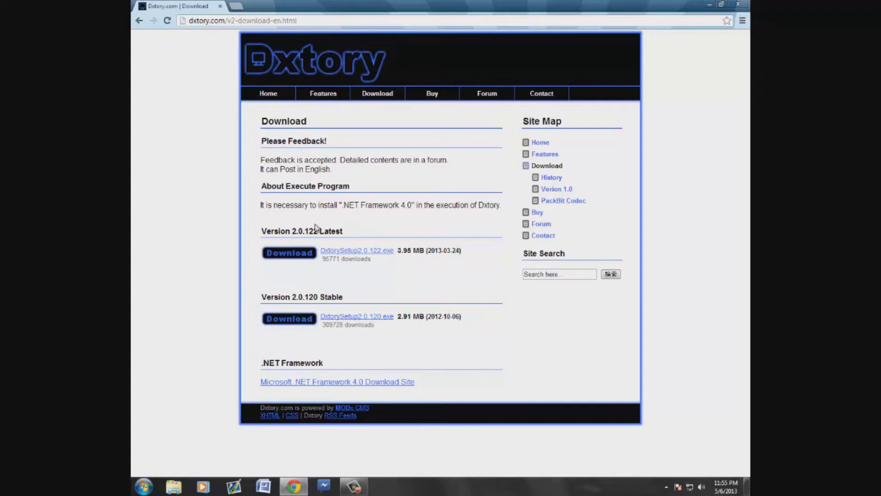
{"action": "left_click", "coordinate": [738, 4]}
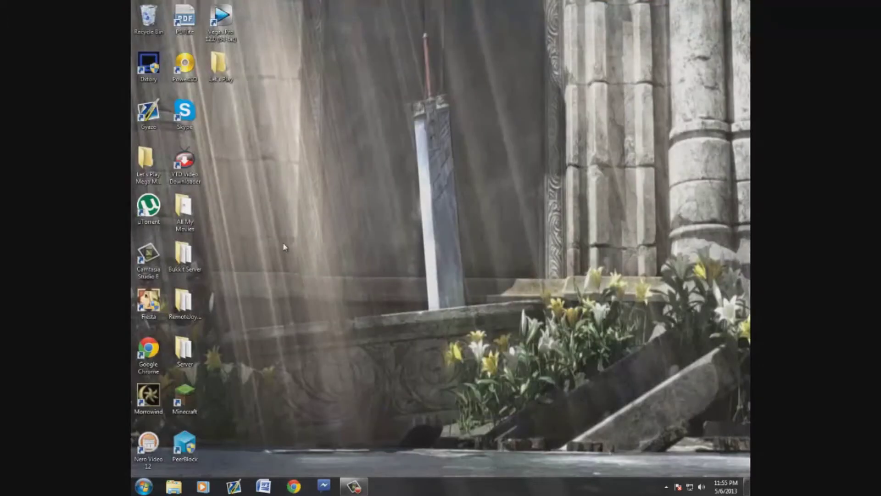
Step: Launch Dxtory from the desktop and look at its target information and profile selection
{"action": "double_click", "coordinate": [145, 69]}
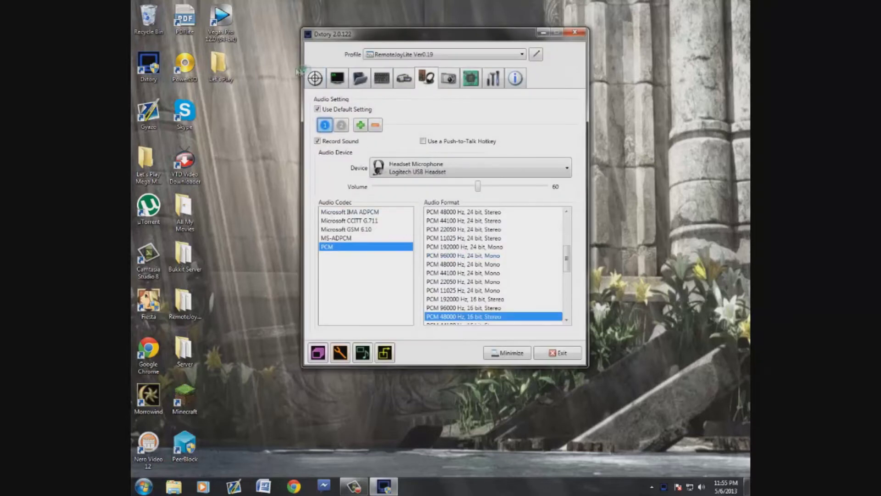
{"action": "left_click", "coordinate": [317, 79]}
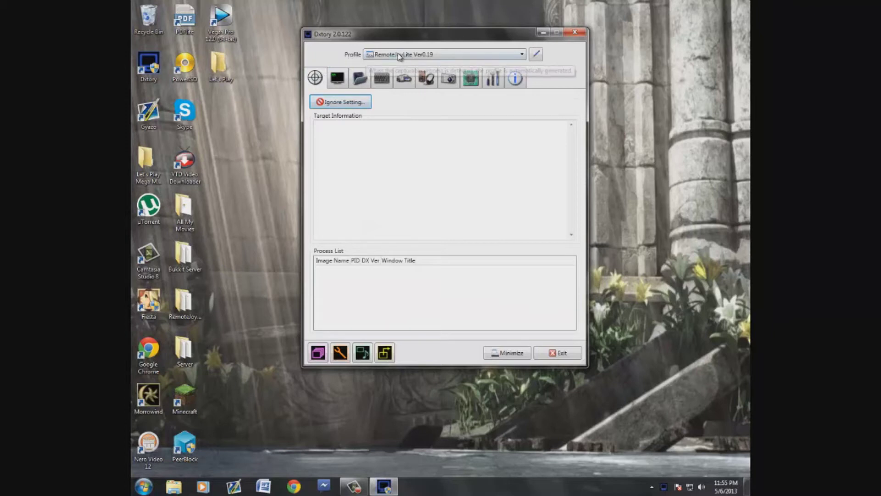
{"action": "left_click", "coordinate": [399, 56]}
{"action": "left_click", "coordinate": [343, 60]}
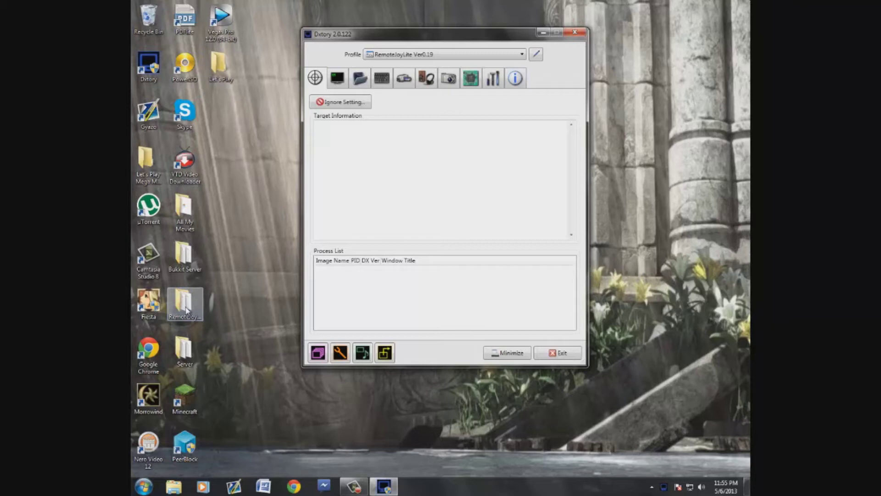
Step: Open the overlay settings and try the FPS counter at the corners, edges and center of the preview screen
{"action": "left_click", "coordinate": [340, 78]}
{"action": "left_click", "coordinate": [322, 131]}
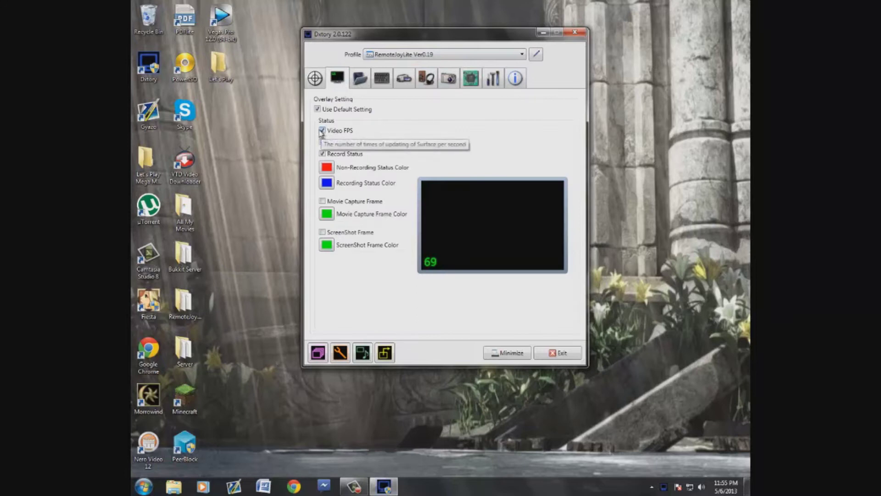
{"action": "left_click", "coordinate": [550, 197]}
{"action": "left_click", "coordinate": [494, 190]}
{"action": "left_click", "coordinate": [431, 191]}
{"action": "left_click", "coordinate": [436, 251]}
{"action": "left_click", "coordinate": [494, 264]}
{"action": "left_click", "coordinate": [479, 267]}
{"action": "left_click", "coordinate": [496, 265]}
{"action": "left_click", "coordinate": [550, 266]}
{"action": "left_click", "coordinate": [552, 224]}
{"action": "left_click", "coordinate": [491, 264]}
{"action": "left_click", "coordinate": [430, 224]}
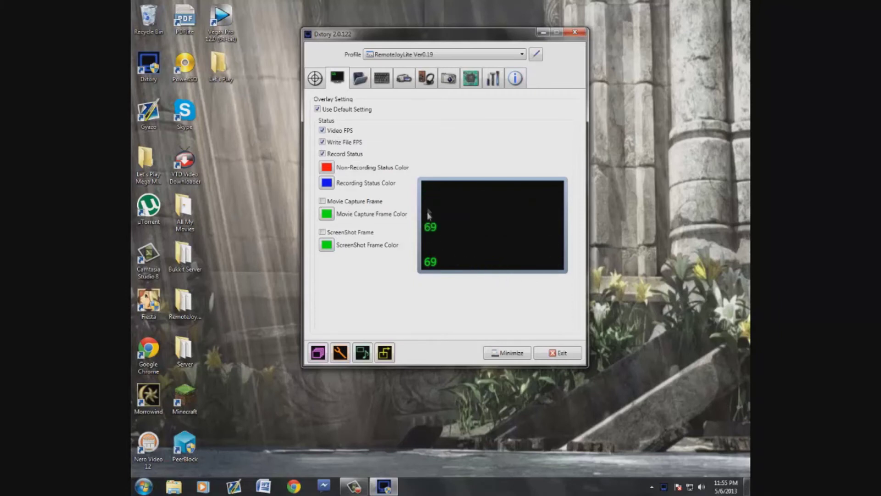
{"action": "left_click", "coordinate": [431, 191]}
{"action": "left_click", "coordinate": [494, 191]}
{"action": "left_click", "coordinate": [552, 198]}
{"action": "left_click", "coordinate": [553, 226]}
{"action": "left_click", "coordinate": [553, 264]}
{"action": "left_click", "coordinate": [428, 226]}
{"action": "left_click", "coordinate": [427, 188]}
{"action": "left_click", "coordinate": [493, 191]}
{"action": "left_click", "coordinate": [493, 225]}
Step: Inspect the color values of the Non-Recording Status Color and cancel without changing them
{"action": "left_click", "coordinate": [328, 169]}
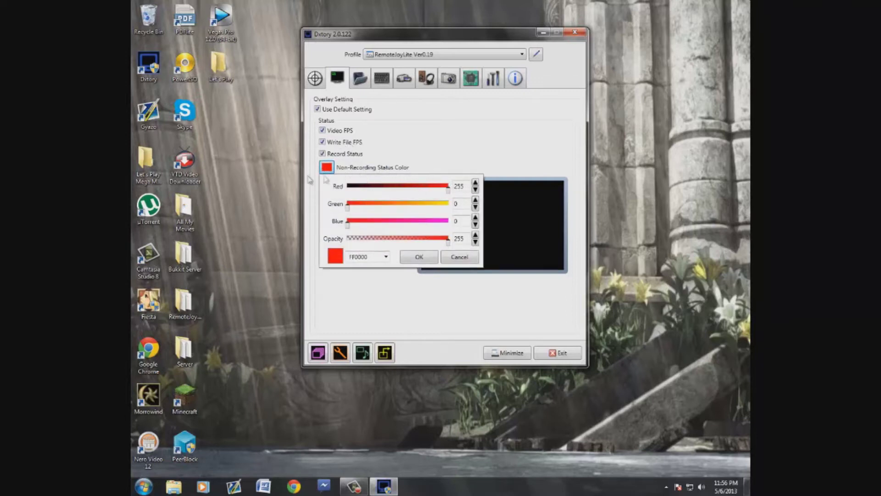
{"action": "left_click", "coordinate": [460, 258]}
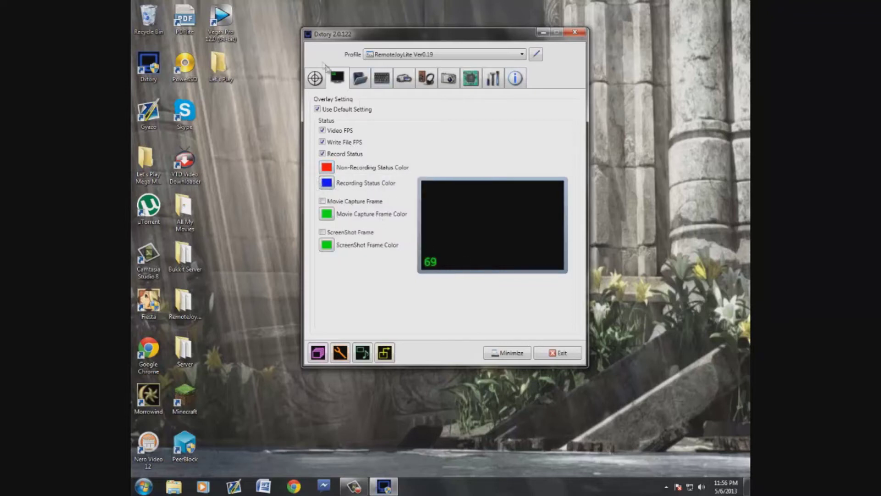
Step: Run RemoteJoyLite_en from the RemoteJoyLite desktop folder to view the Dxtory overlay on it, then return to Dxtory
{"action": "double_click", "coordinate": [185, 301]}
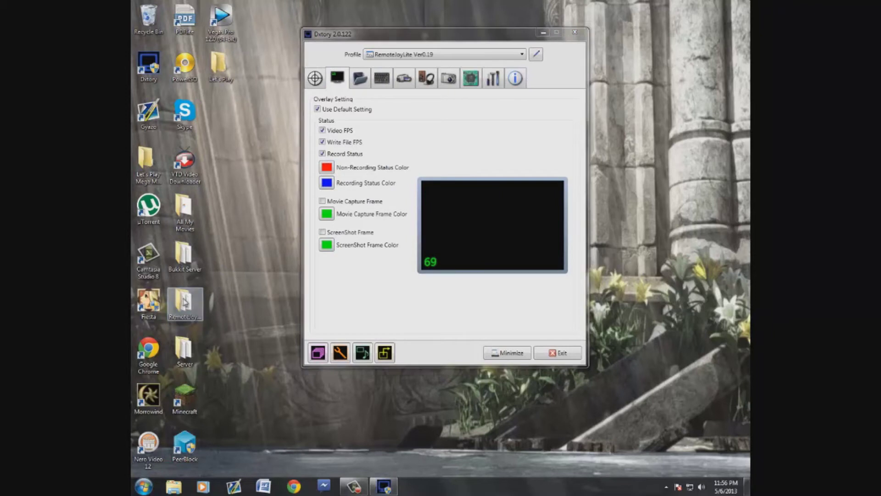
{"action": "double_click", "coordinate": [407, 247]}
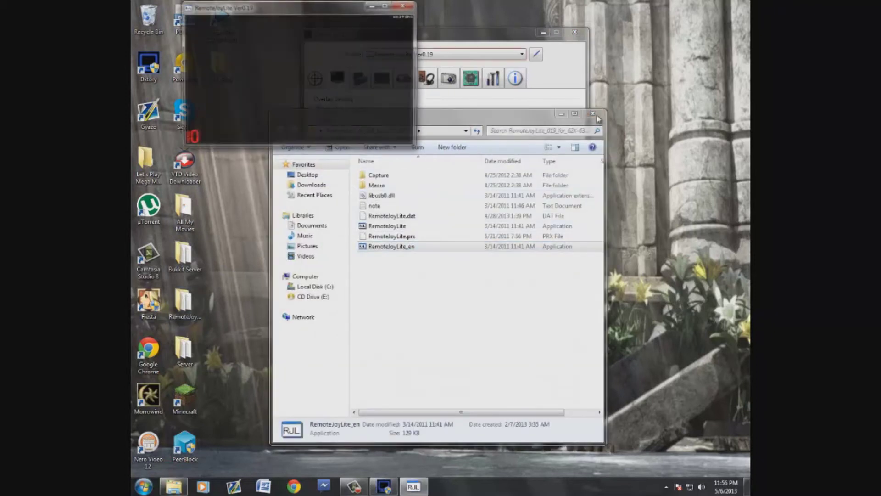
{"action": "left_click_drag", "start_coordinate": [480, 113], "coordinate": [482, 114]}
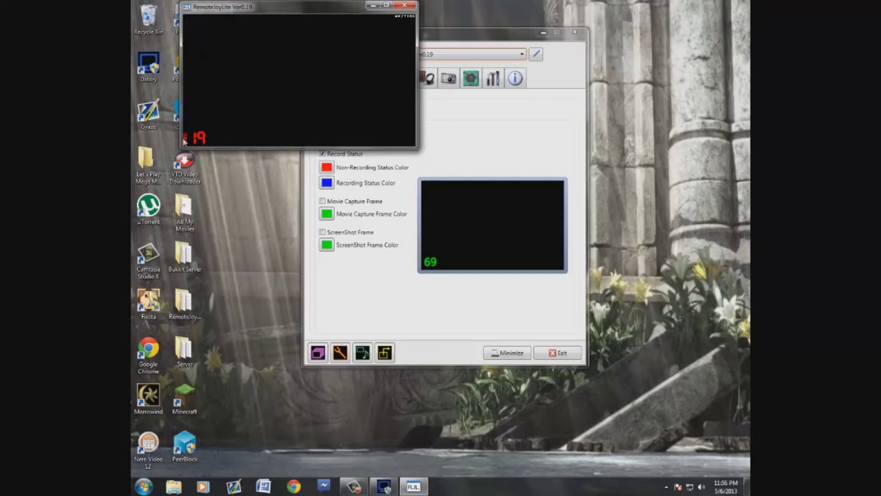
{"action": "left_click", "coordinate": [487, 149]}
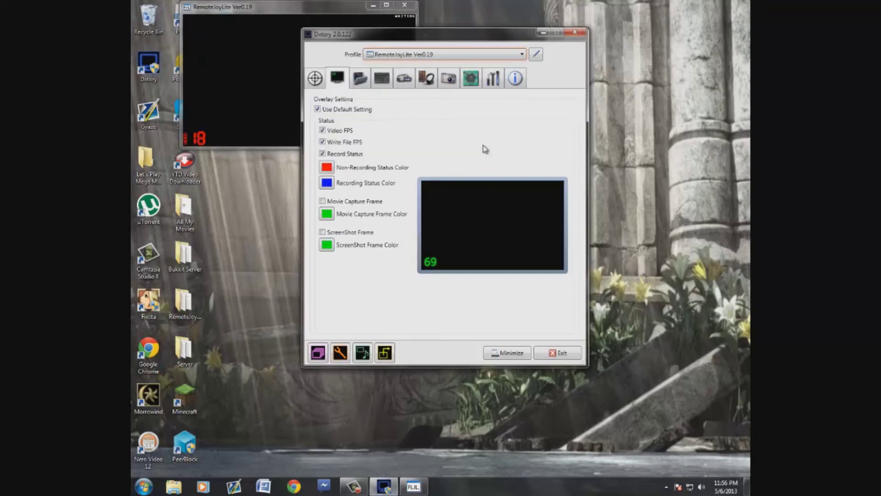
Step: Move the RemoteJoyLite window aside, glance at the movie settings, and bring up Dxtory's folder settings for saving movies
{"action": "left_click", "coordinate": [362, 86]}
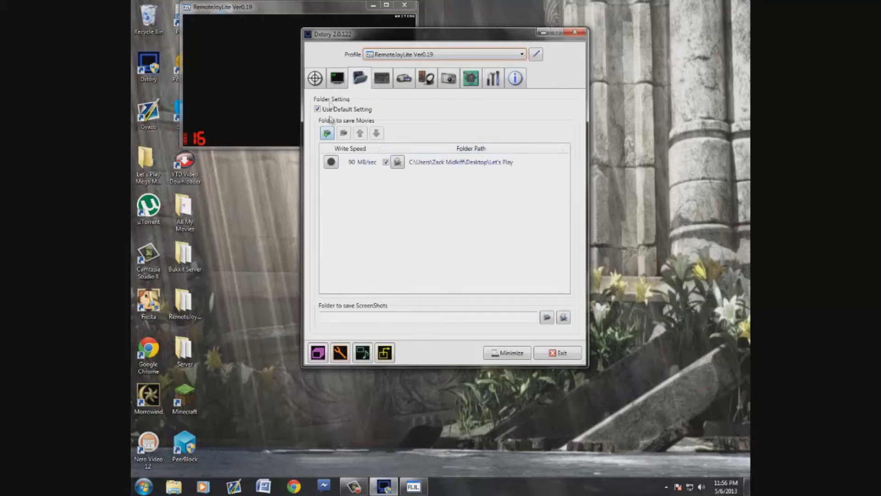
{"action": "left_click_drag", "start_coordinate": [319, 6], "coordinate": [431, 7]}
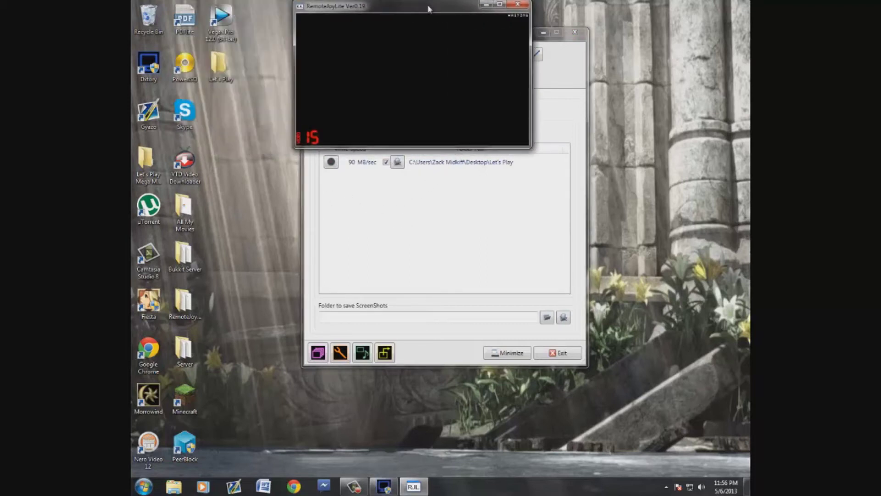
{"action": "left_click", "coordinate": [575, 75]}
{"action": "left_click", "coordinate": [406, 81]}
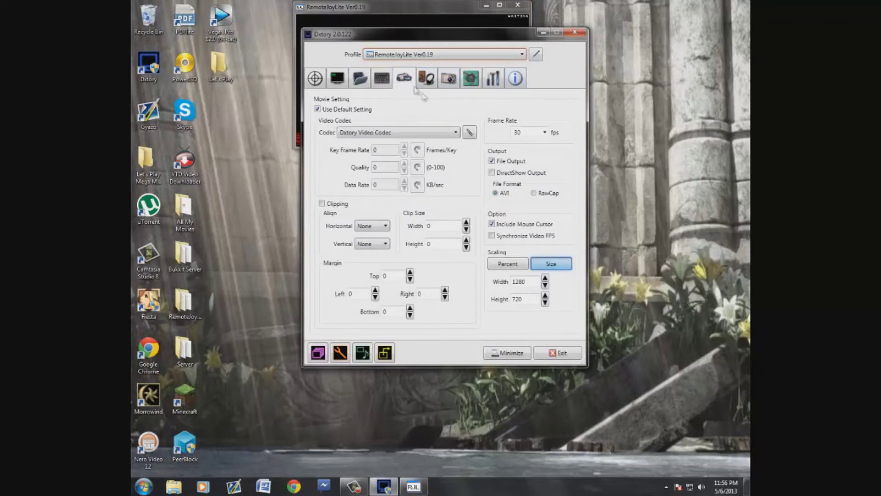
{"action": "left_click", "coordinate": [363, 85]}
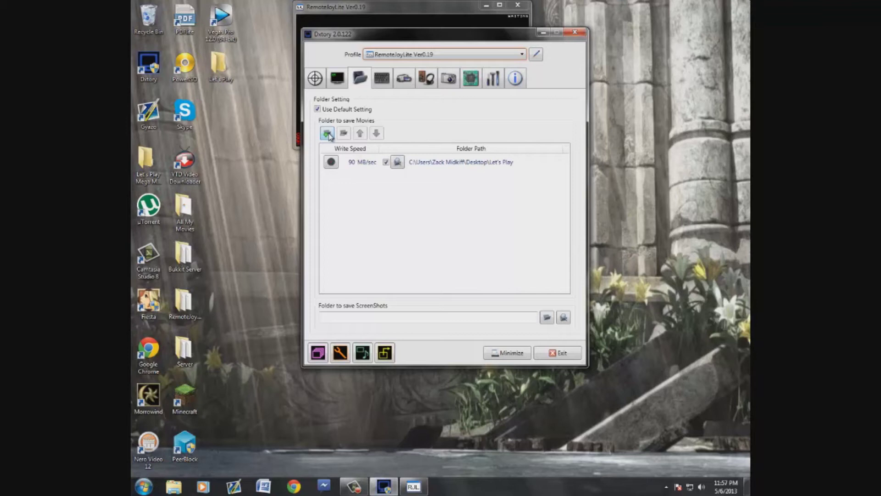
Step: Inspect the write-speed benchmark for the movie save folder, cancel it without running, and point out the Let's Play folder on the desktop
{"action": "left_click", "coordinate": [337, 168]}
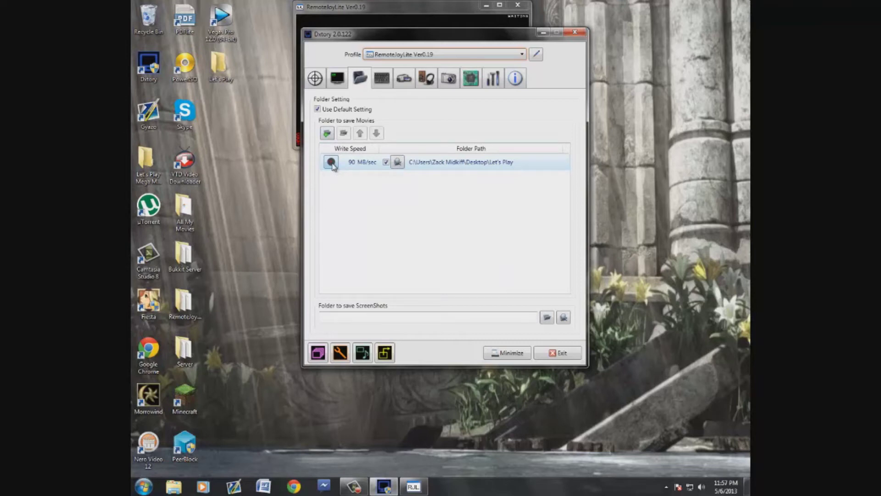
{"action": "left_click", "coordinate": [331, 163]}
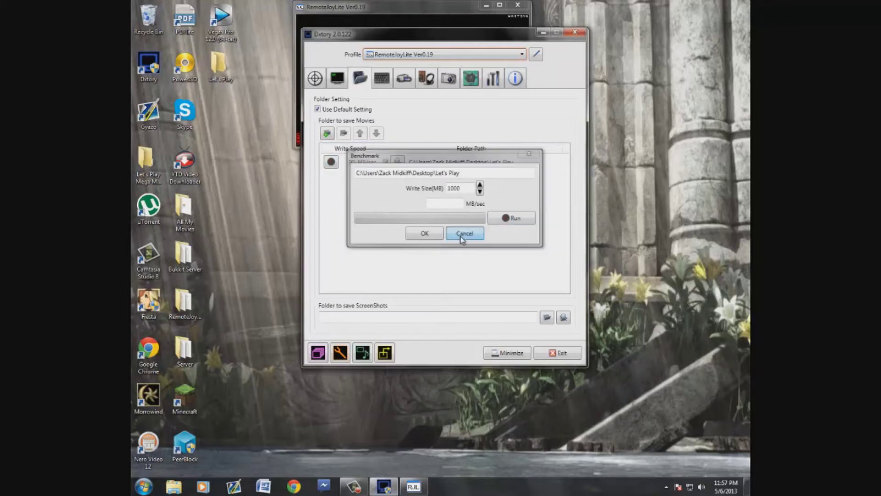
{"action": "left_click", "coordinate": [463, 236]}
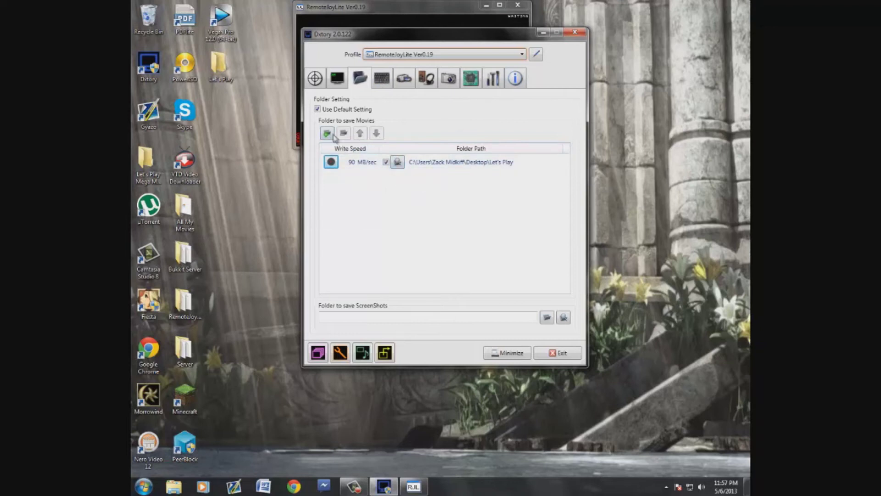
{"action": "left_click", "coordinate": [215, 73]}
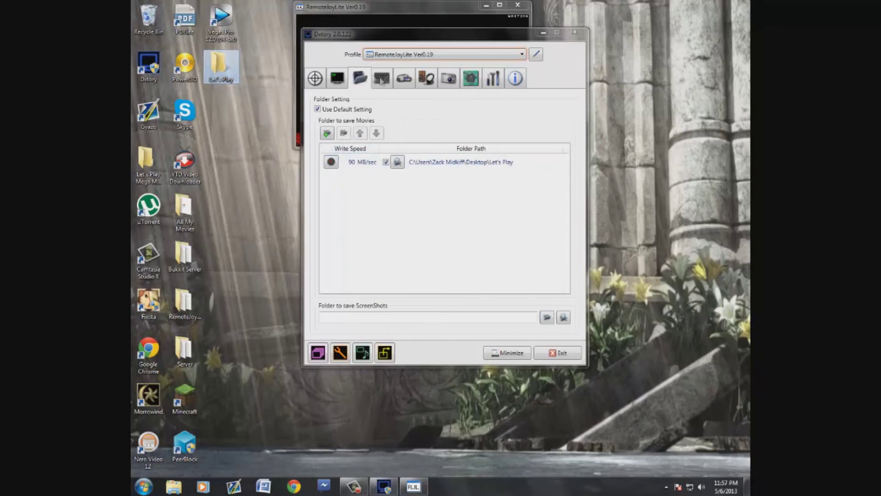
Step: In the hotkey settings, assign End as the Start/Stop Movie Capture hotkey
{"action": "left_click", "coordinate": [386, 81]}
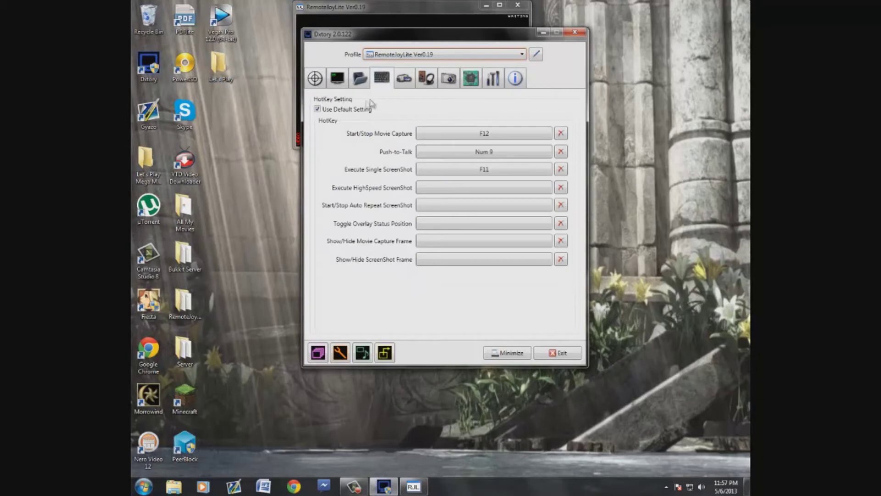
{"action": "left_click", "coordinate": [317, 110]}
{"action": "left_click", "coordinate": [318, 109]}
{"action": "left_click", "coordinate": [495, 137]}
{"action": "left_click", "coordinate": [480, 137]}
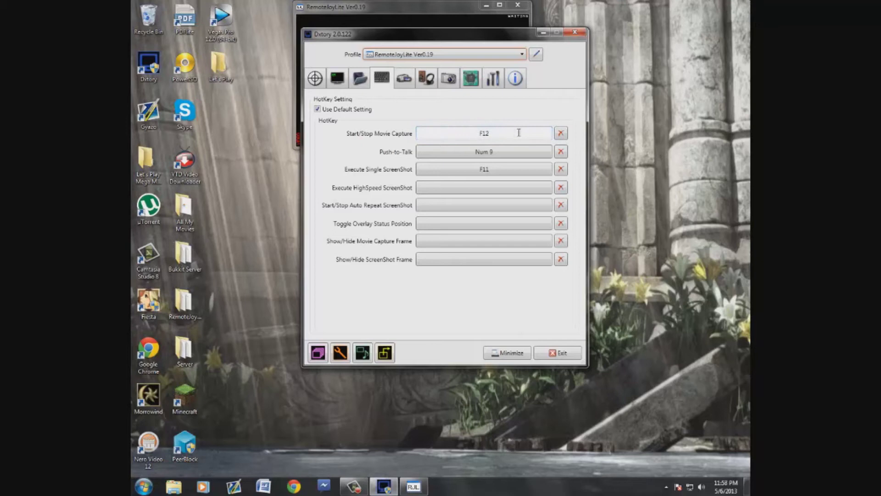
{"action": "key", "text": "End"}
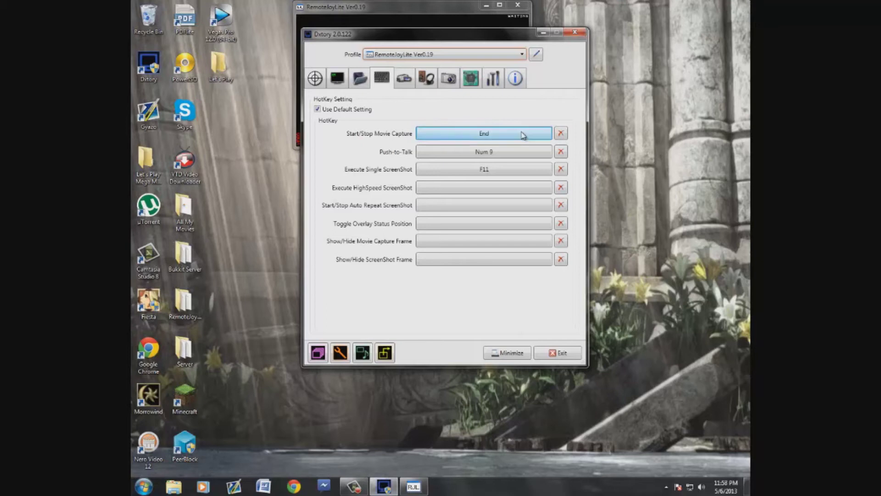
Step: Set the Start/Stop Movie Capture hotkey to Shift
{"action": "left_click", "coordinate": [523, 133]}
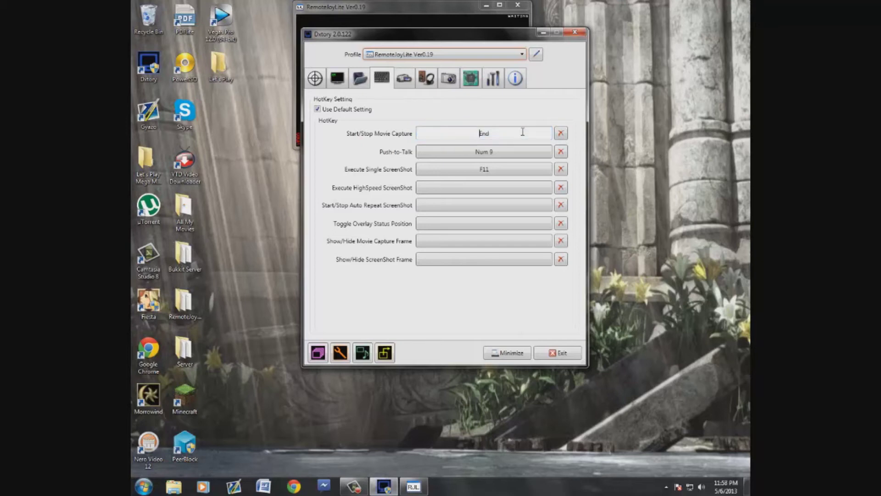
{"action": "key", "text": "BackSpace"}
{"action": "key", "text": "shift"}
{"action": "key", "text": "shift"}
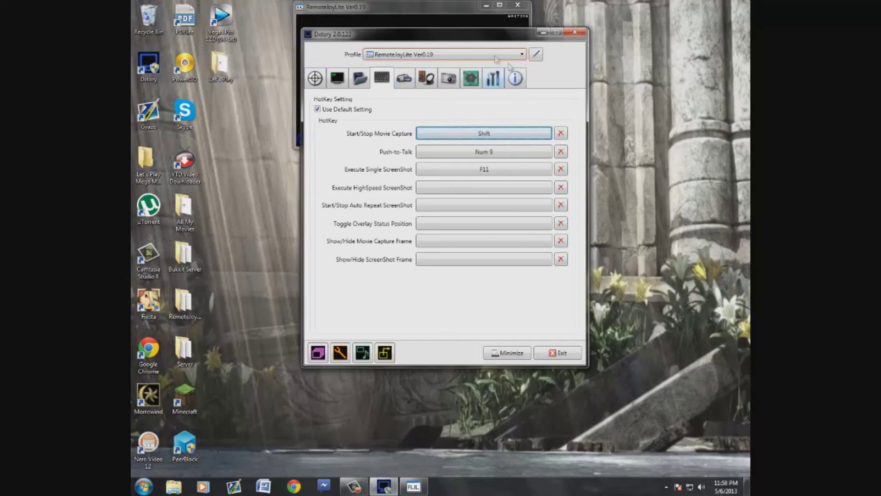
Step: Switch to RemoteJoyLite to view the overlay's recording status, check the Camtasia recorder, and return to Dxtory's hotkey settings
{"action": "left_click", "coordinate": [355, 9]}
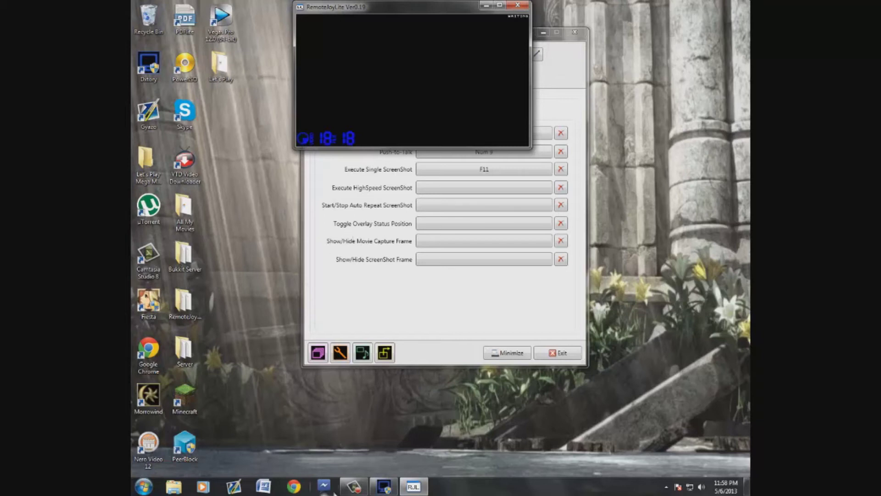
{"action": "left_click", "coordinate": [354, 488]}
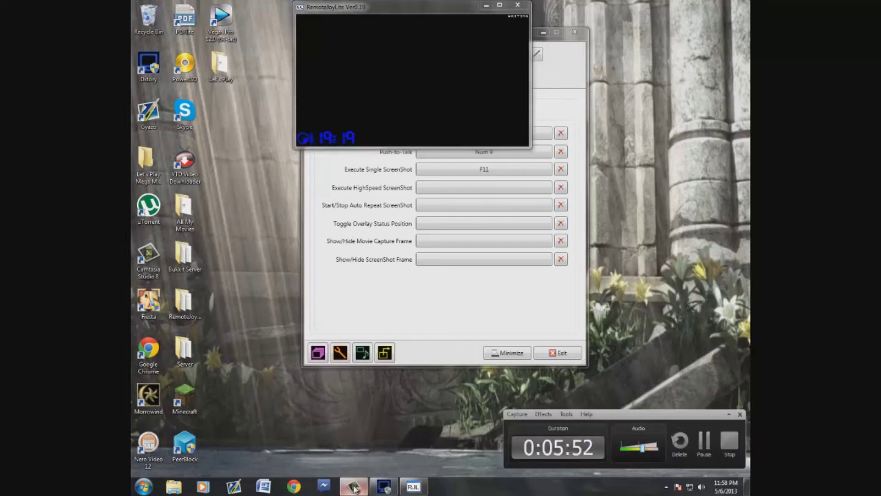
{"action": "left_click", "coordinate": [354, 487]}
{"action": "key", "text": "super"}
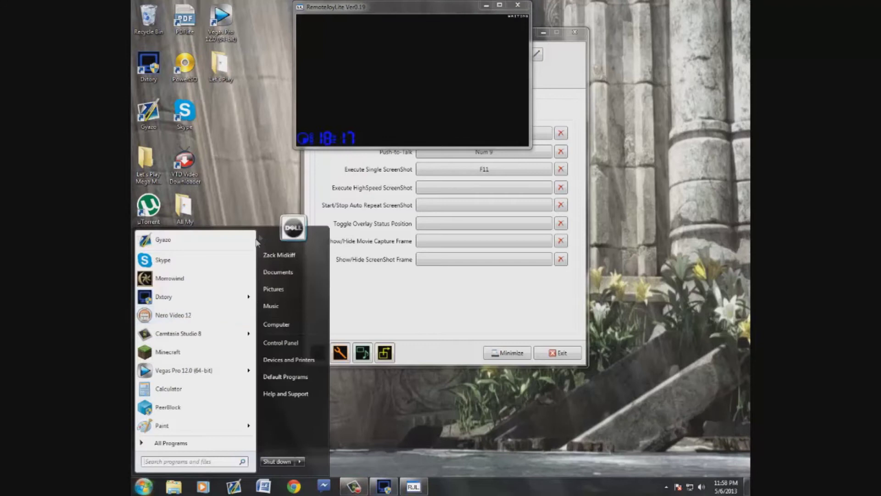
{"action": "mouse_move", "coordinate": [248, 336]}
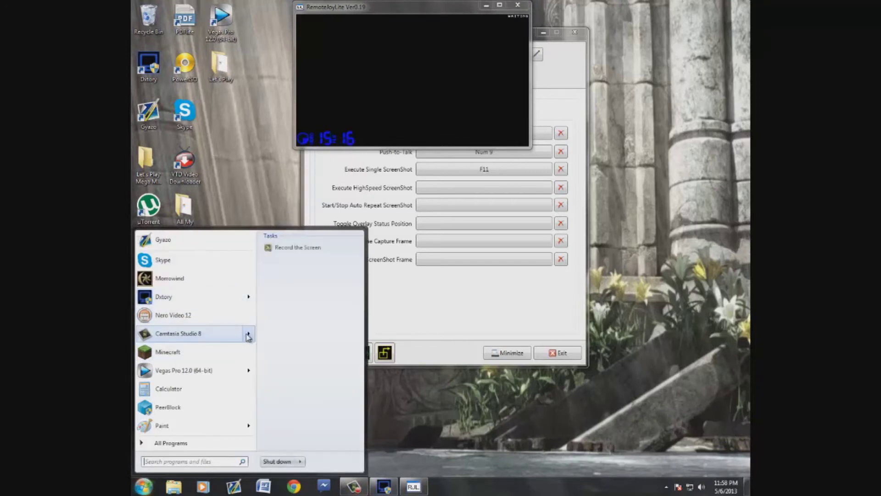
{"action": "left_click", "coordinate": [445, 309]}
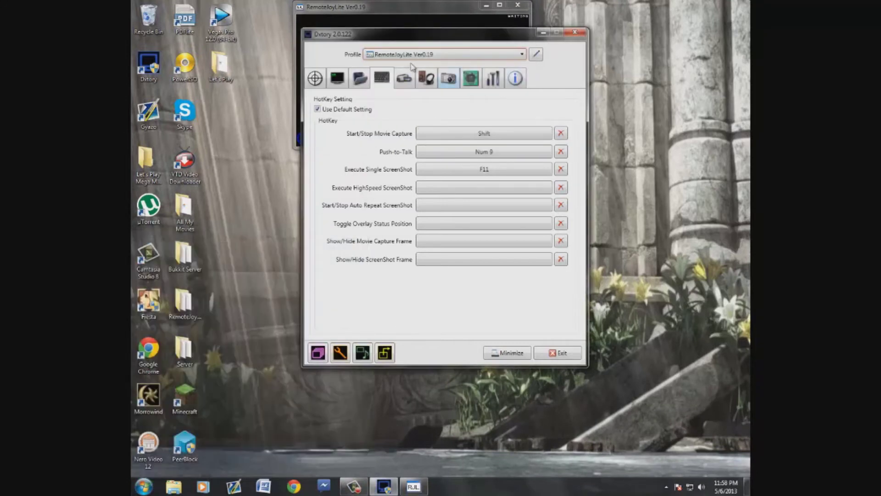
{"action": "left_click", "coordinate": [327, 24]}
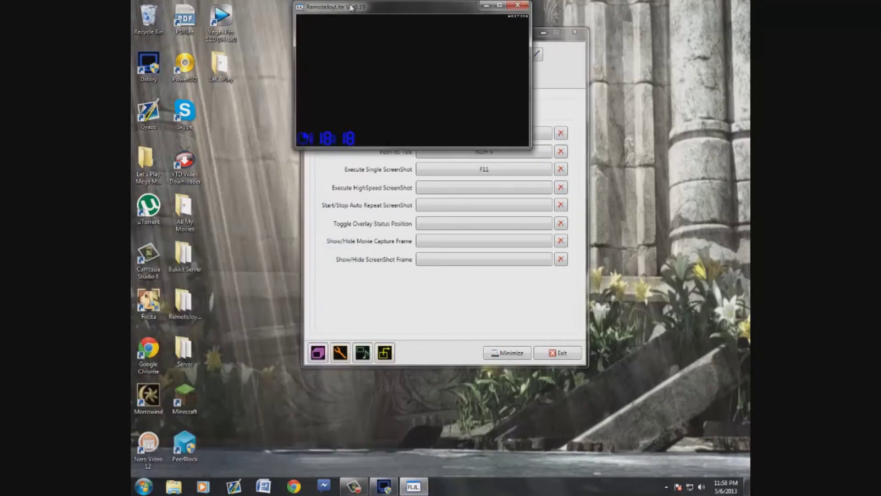
{"action": "left_click", "coordinate": [400, 197]}
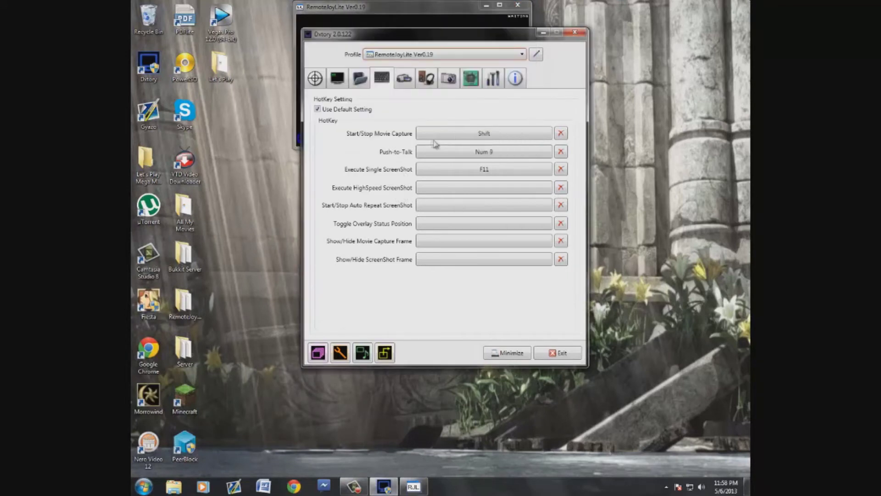
Step: In the movie settings, examine the available video codecs and the Dxtory Video Codec's format options, and cancel without changes
{"action": "left_click", "coordinate": [408, 80]}
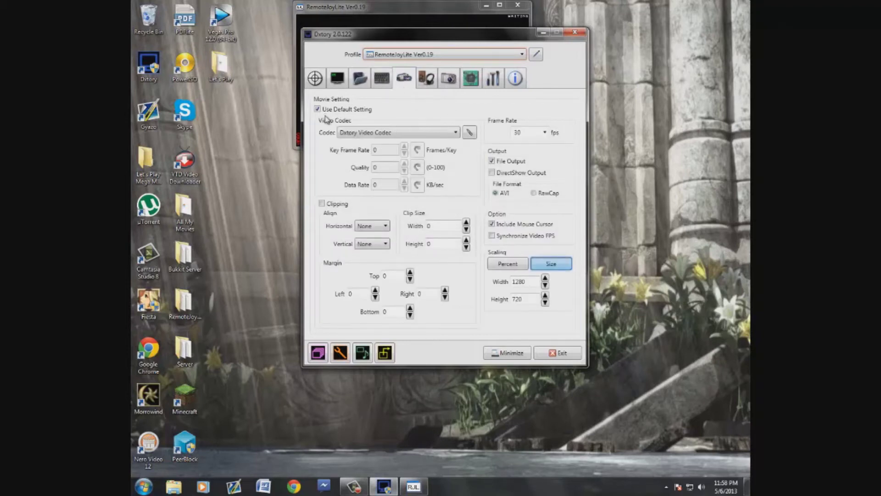
{"action": "left_click", "coordinate": [397, 134]}
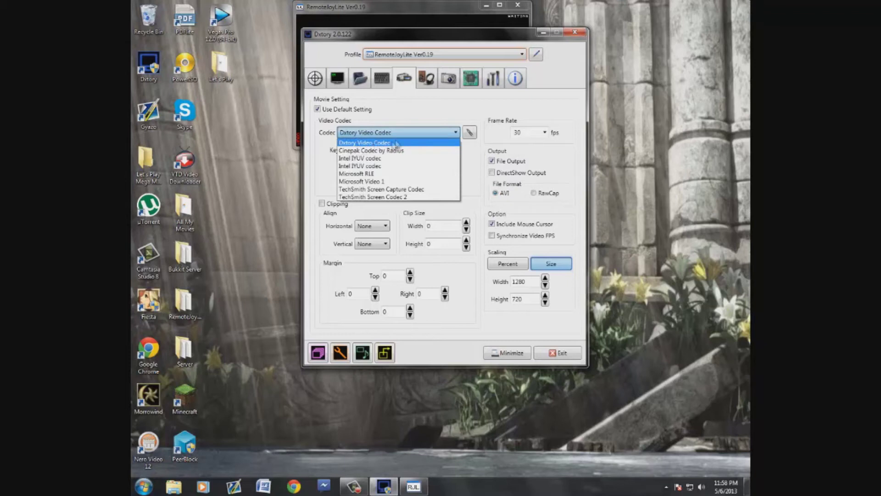
{"action": "left_click", "coordinate": [409, 119]}
{"action": "left_click", "coordinate": [470, 136]}
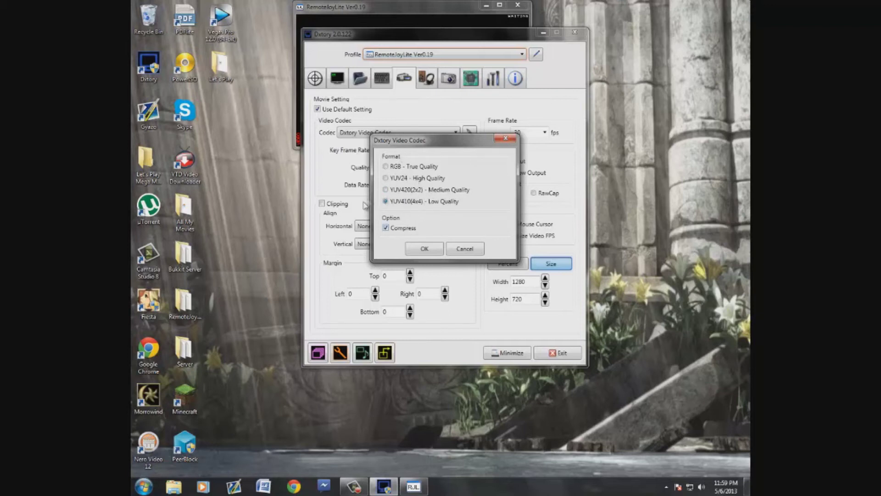
{"action": "left_click", "coordinate": [463, 250]}
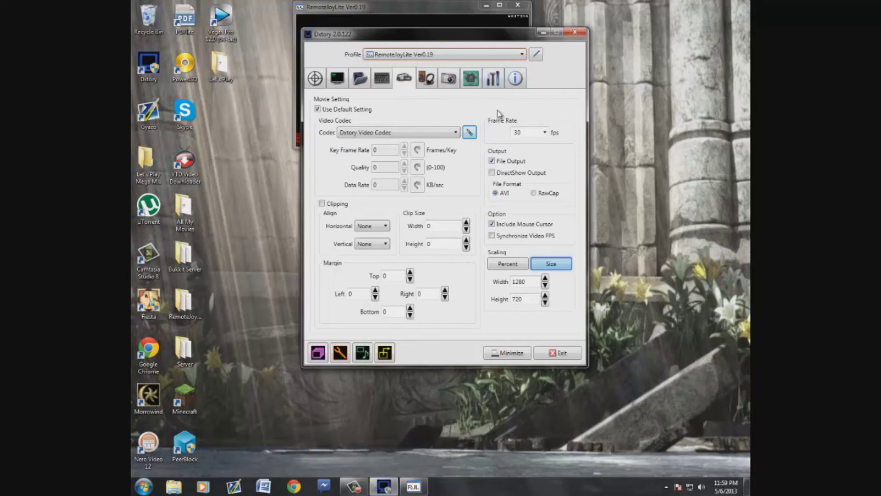
Step: Look through the frame rate choices keeping 30 fps, and view the recorded file in the Let's Play folder before closing it
{"action": "left_click", "coordinate": [545, 133]}
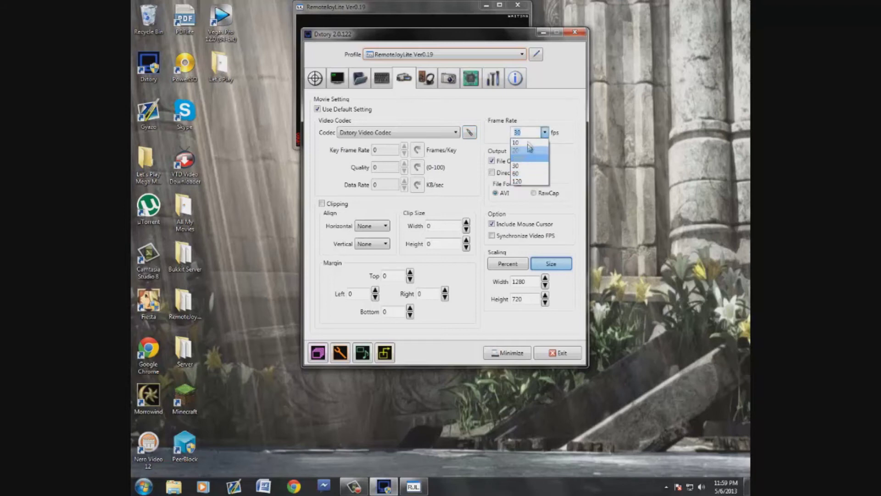
{"action": "left_click", "coordinate": [528, 166]}
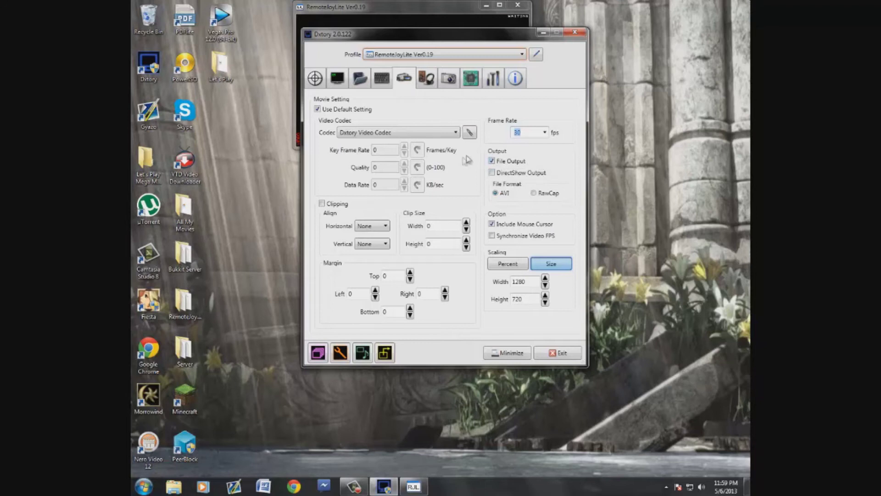
{"action": "double_click", "coordinate": [220, 64]}
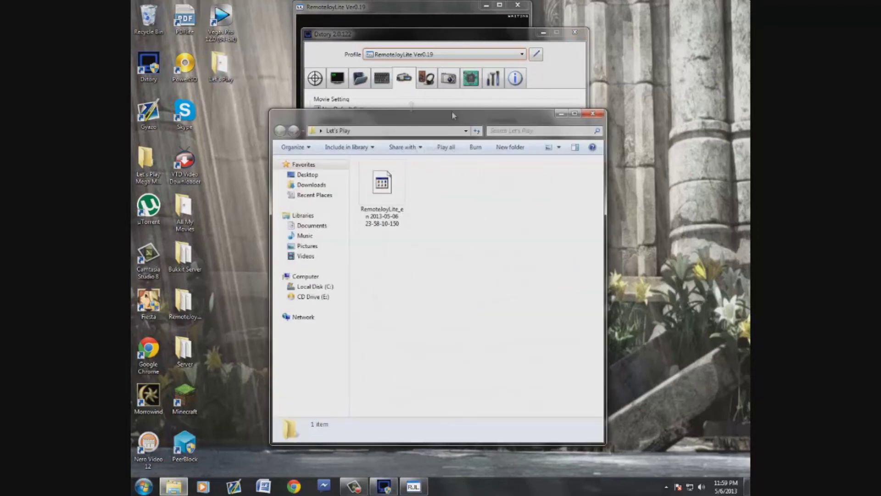
{"action": "left_click", "coordinate": [593, 114]}
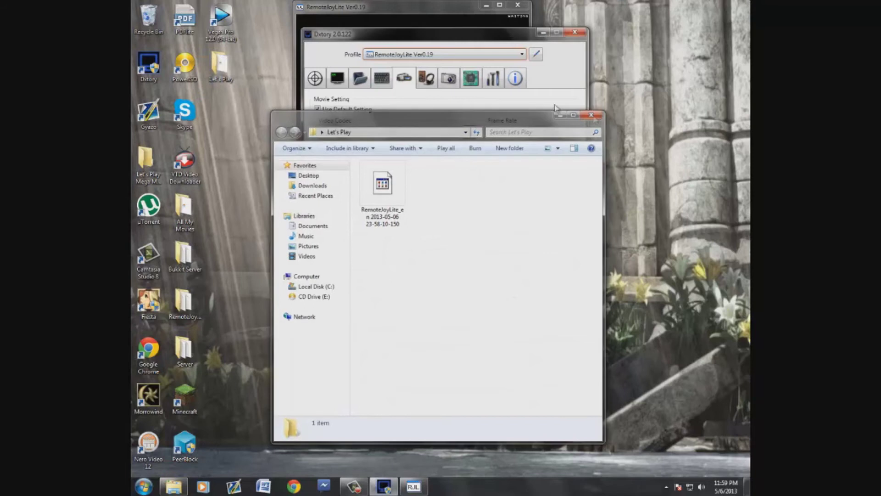
Step: Look over the output options and Percent scaling, and return the scaling to Size at 1280 by 720
{"action": "left_click", "coordinate": [491, 173]}
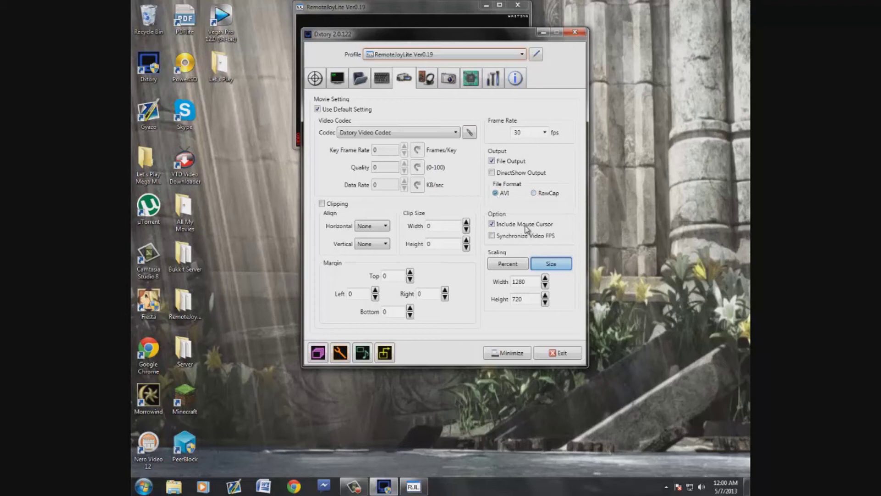
{"action": "left_click", "coordinate": [516, 268]}
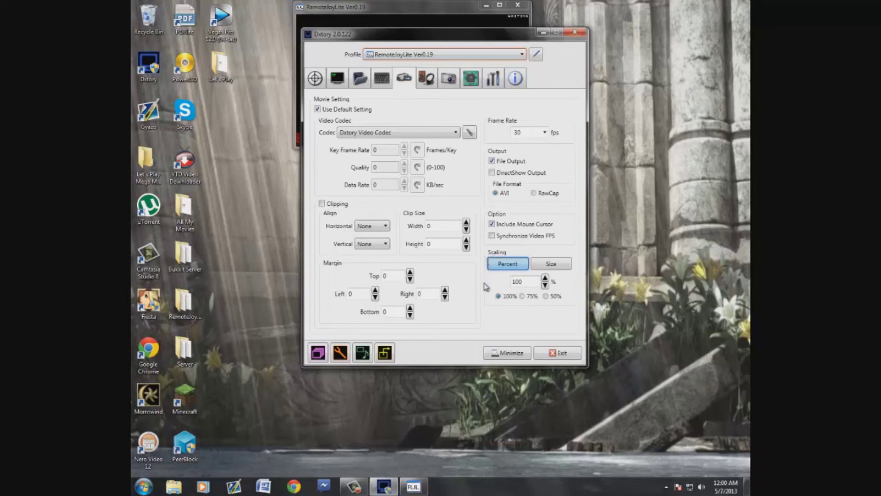
{"action": "left_click", "coordinate": [549, 267]}
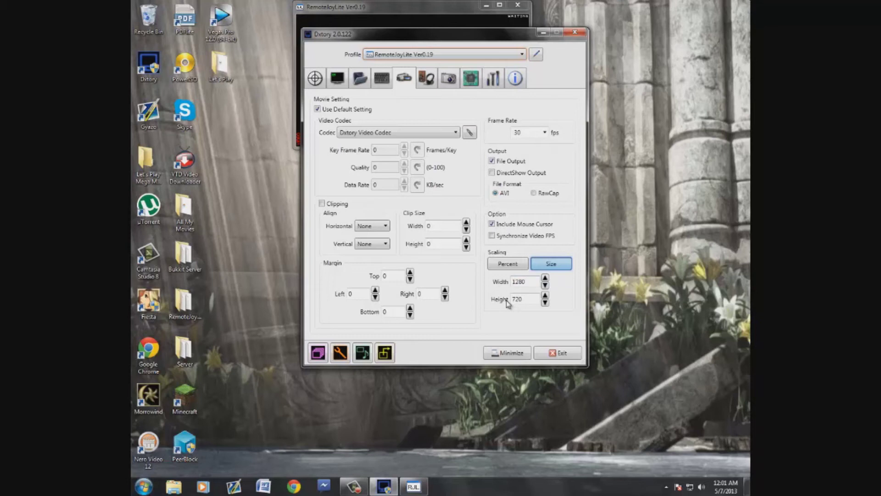
Step: In the audio settings, look over the device choices and volume for the first source, keeping the Logitech Headset Microphone at 60
{"action": "left_click", "coordinate": [436, 81]}
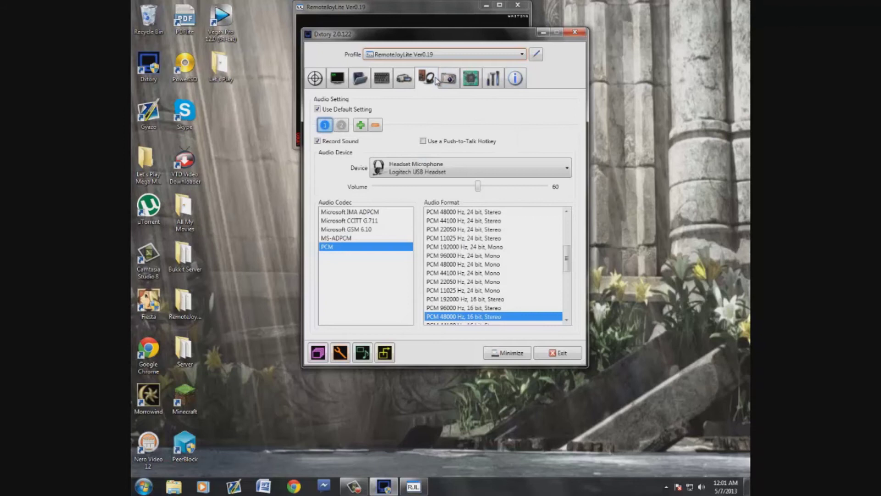
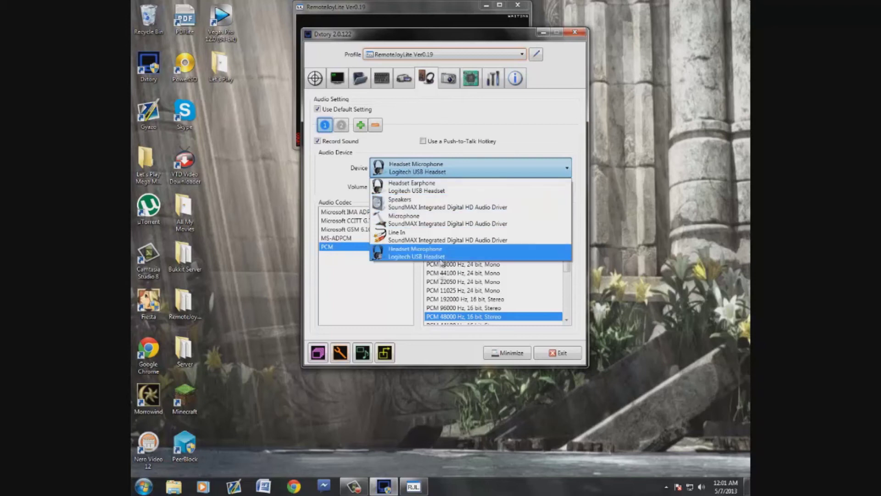
{"action": "left_click", "coordinate": [481, 124]}
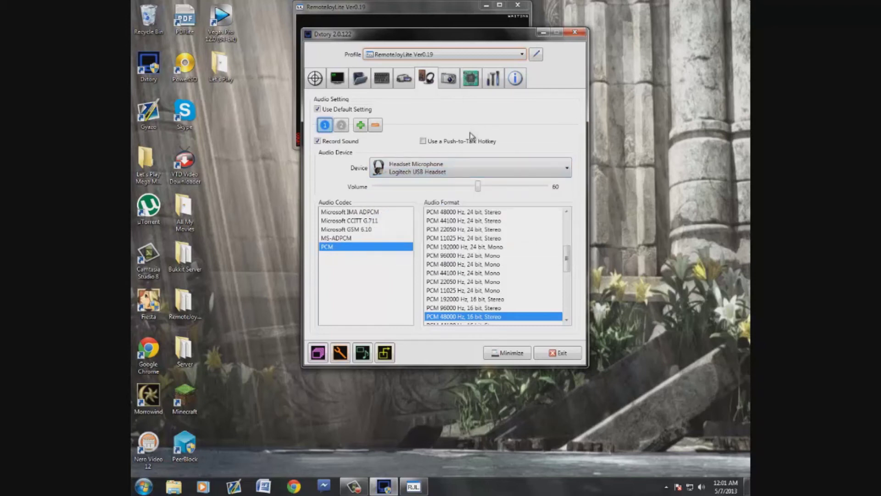
{"action": "left_click", "coordinate": [436, 171]}
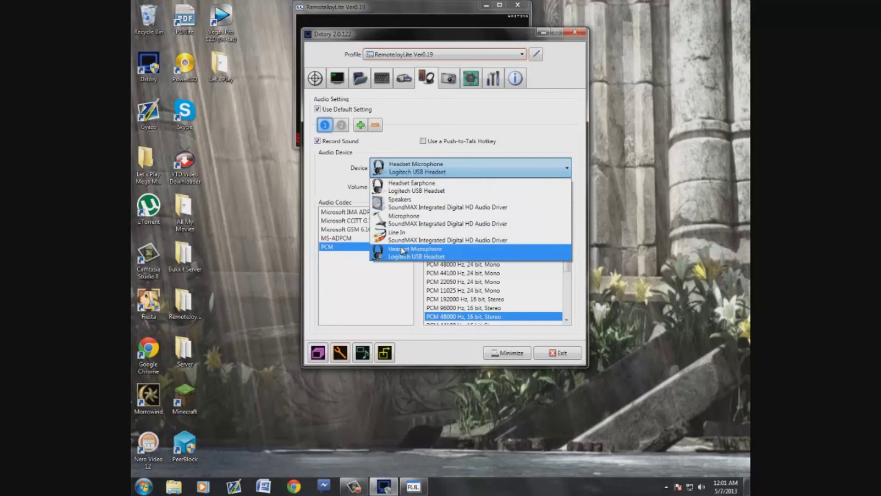
{"action": "left_click", "coordinate": [402, 250]}
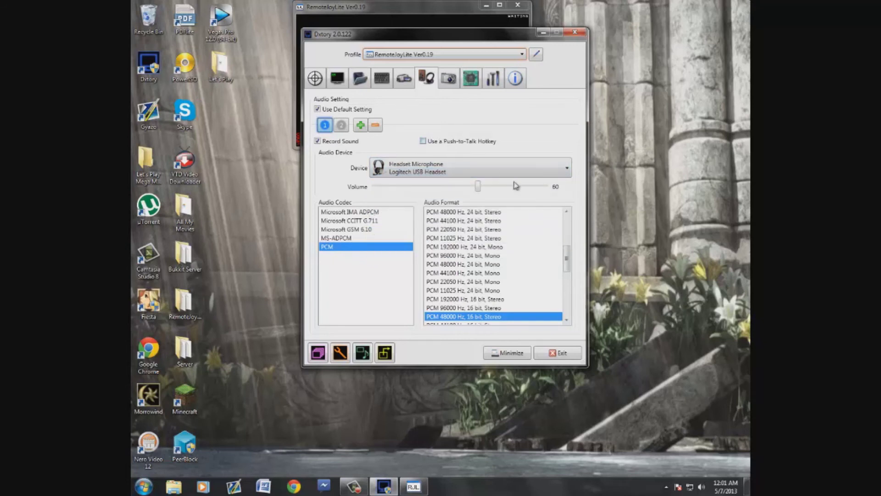
{"action": "mouse_move", "coordinate": [478, 186]}
{"action": "left_mouse_down"}
{"action": "mouse_move", "coordinate": [540, 185]}
{"action": "mouse_move", "coordinate": [453, 186]}
{"action": "mouse_move", "coordinate": [490, 185]}
{"action": "left_mouse_up"}
Step: View the second audio source, and add a third source and remove it again
{"action": "left_click", "coordinate": [341, 124]}
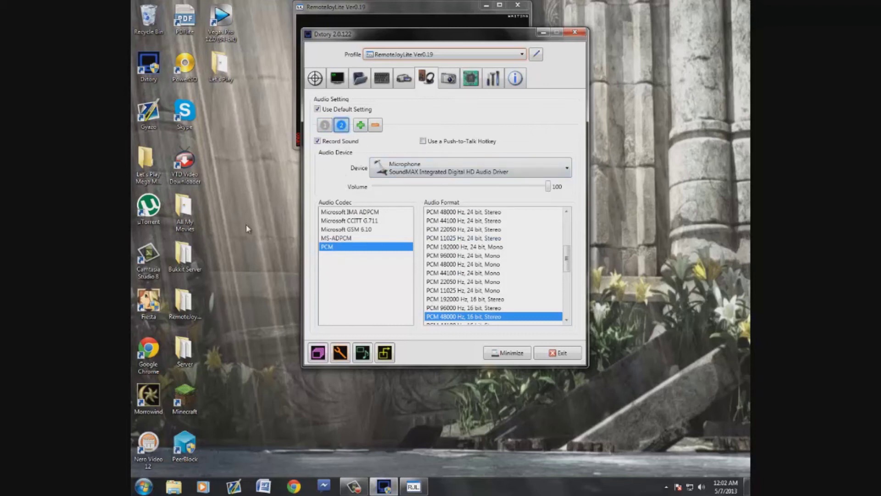
{"action": "left_click", "coordinate": [367, 128]}
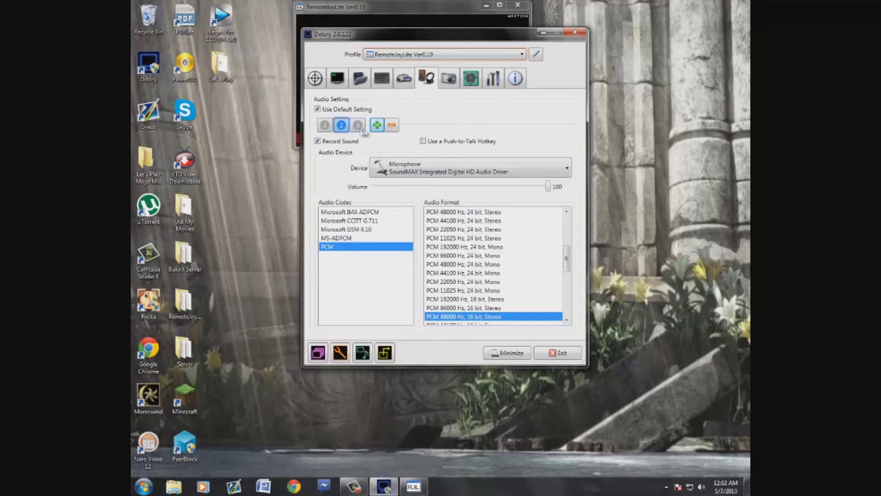
{"action": "left_click", "coordinate": [358, 125]}
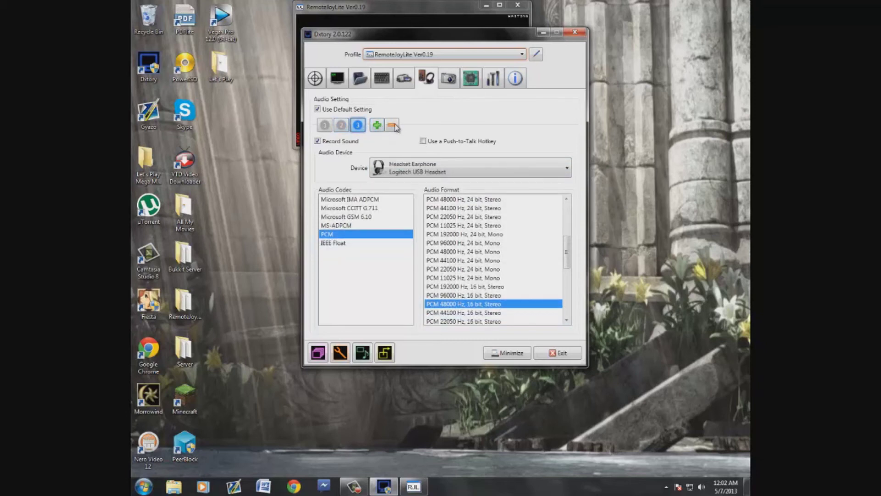
{"action": "left_click", "coordinate": [392, 125]}
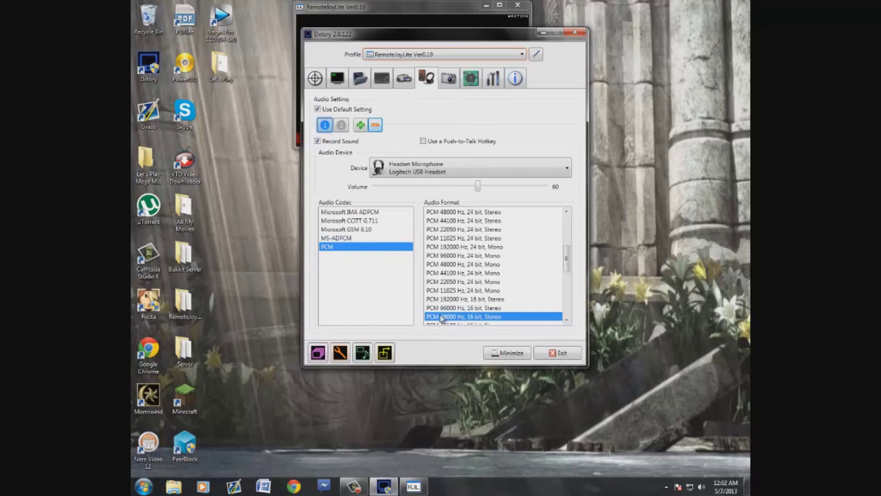
Step: Look through the PCM audio formats, keeping 48000 Hz, 16 bit, Stereo, and compare the first and second audio sources
{"action": "left_click_drag", "start_coordinate": [568, 266], "coordinate": [560, 212]}
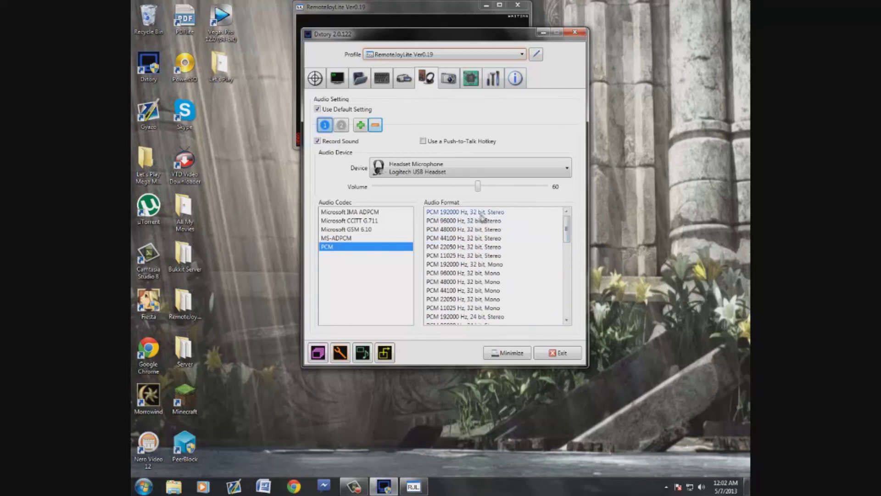
{"action": "left_click_drag", "start_coordinate": [567, 230], "coordinate": [568, 253]}
{"action": "left_click", "coordinate": [461, 314]}
{"action": "scroll", "coordinate": [461, 299], "scroll_direction": "down", "scroll_amount": 2}
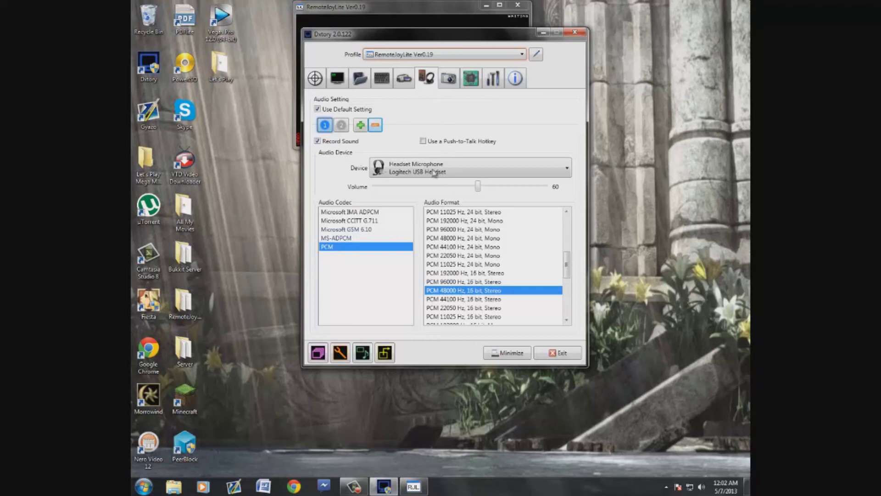
{"action": "left_click", "coordinate": [337, 124]}
{"action": "left_click", "coordinate": [324, 126]}
{"action": "left_click", "coordinate": [342, 125]}
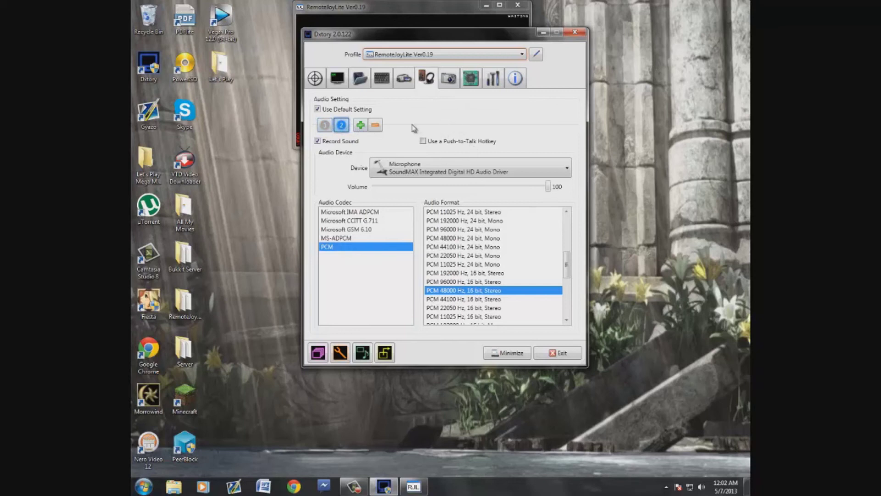
Step: Look over the screenshot, advanced and global settings and the license information
{"action": "left_click", "coordinate": [450, 86]}
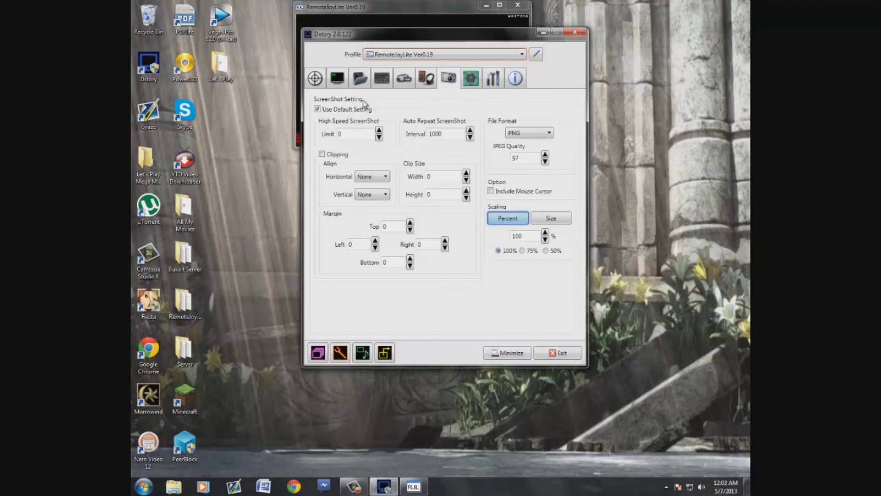
{"action": "left_click", "coordinate": [470, 82]}
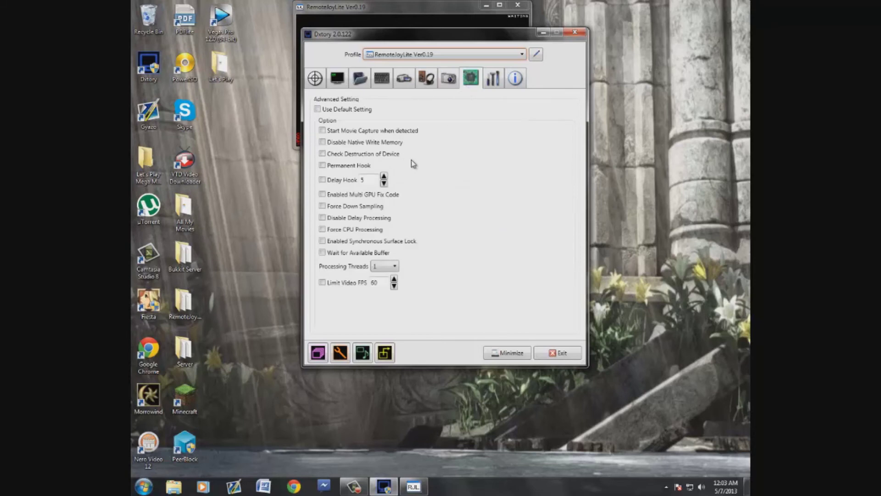
{"action": "left_click", "coordinate": [331, 108]}
{"action": "mouse_move", "coordinate": [363, 113]}
{"action": "left_click", "coordinate": [493, 78]}
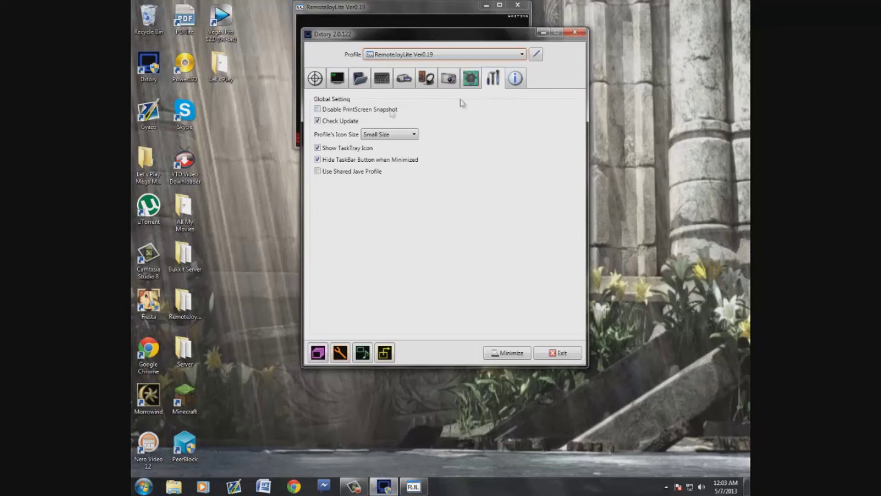
{"action": "left_click", "coordinate": [515, 81]}
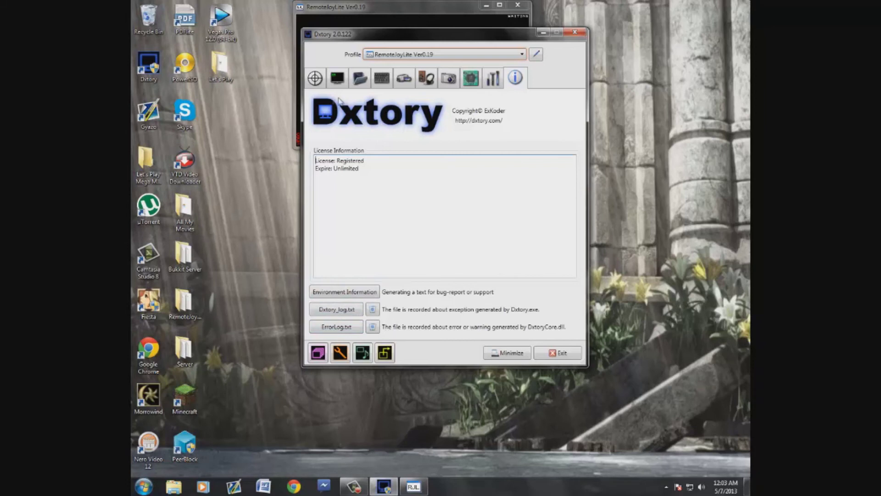
Step: Return to the target information and move the Dxtory and RemoteJoyLite windows apart on the desktop
{"action": "left_click", "coordinate": [316, 82]}
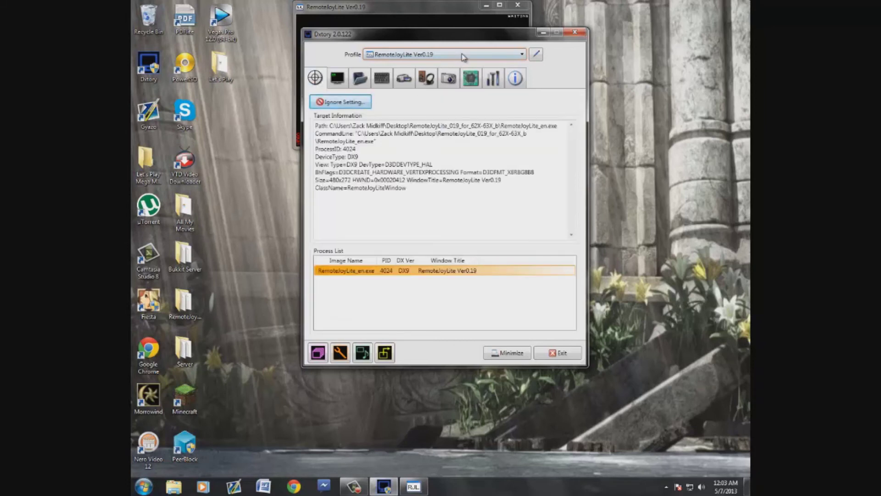
{"action": "left_click_drag", "start_coordinate": [459, 34], "coordinate": [568, 124]}
{"action": "left_click_drag", "start_coordinate": [375, 16], "coordinate": [312, 48]}
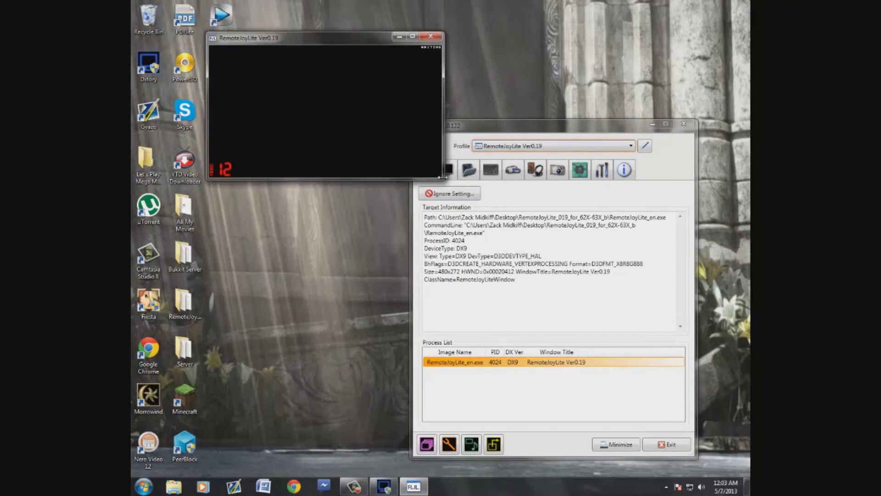
Step: Switch to Chrome, go to amazon.com, and search for "3.55 audio cable"
{"action": "left_click", "coordinate": [294, 486]}
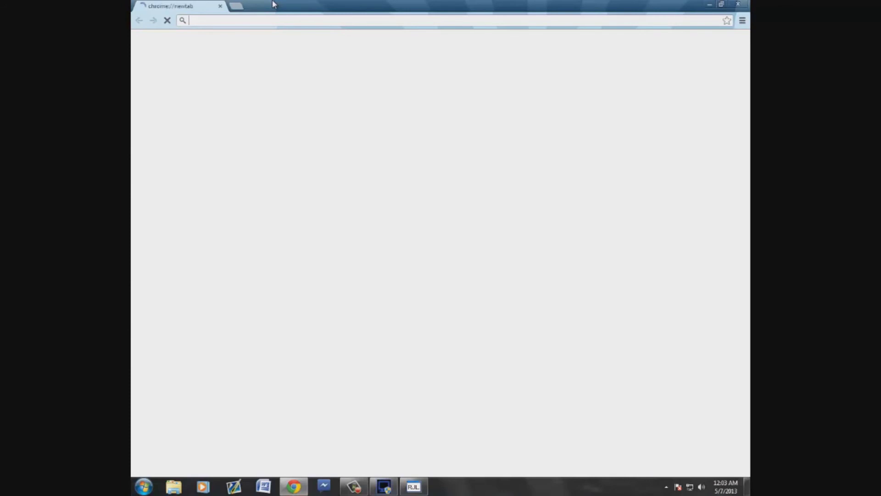
{"action": "type", "text": "amazon.com"}
{"action": "key", "text": "Return"}
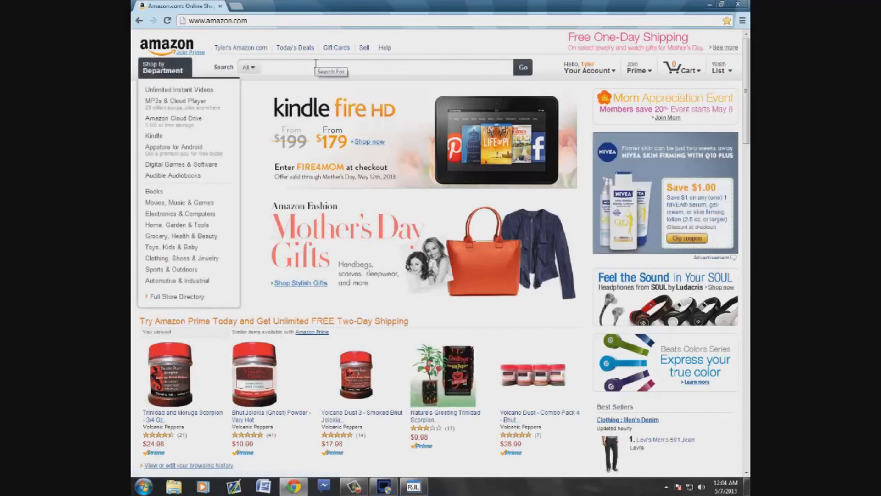
{"action": "left_click", "coordinate": [315, 63]}
{"action": "type", "text": "3.55"}
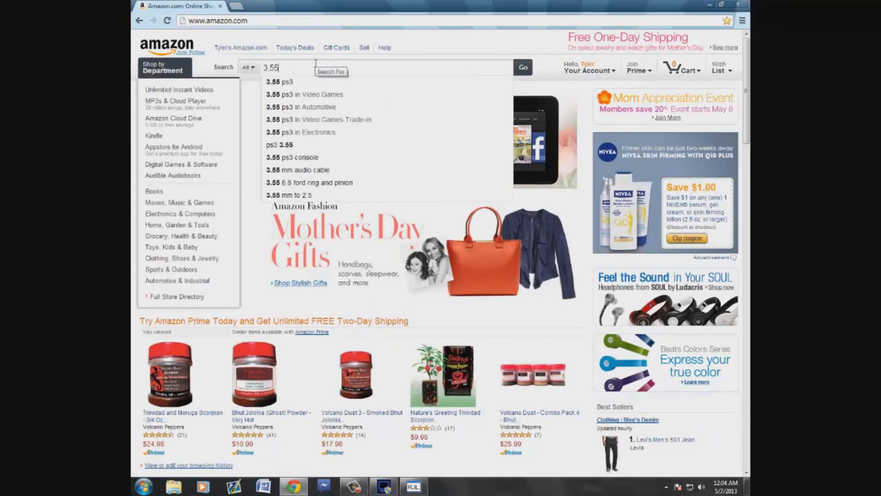
{"action": "type", "text": " audi"}
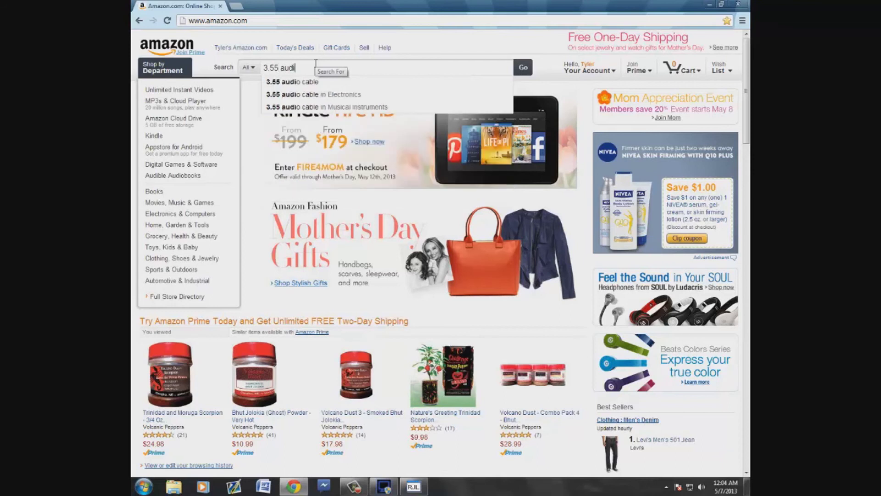
{"action": "type", "text": "o cable"}
{"action": "key", "text": "Return"}
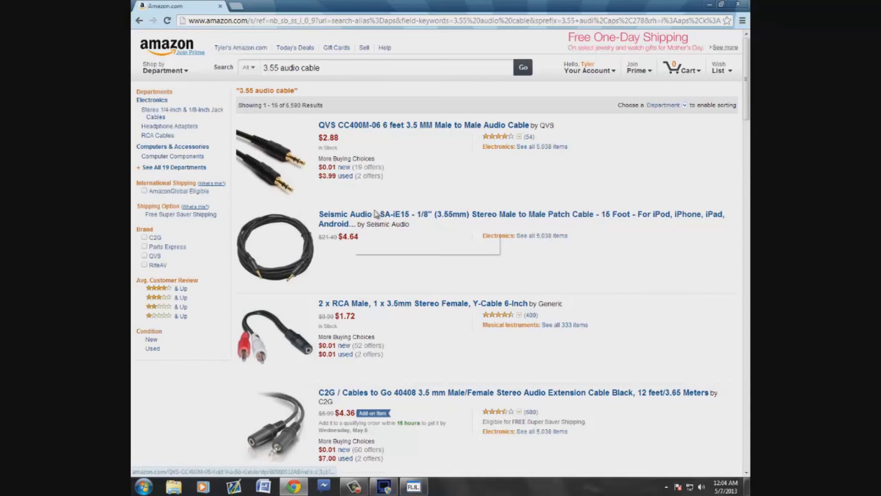
Step: Browse the Amazon search results to examine the available 3.5 mm audio cables
{"action": "scroll", "coordinate": [412, 255], "scroll_direction": "down", "scroll_amount": 2}
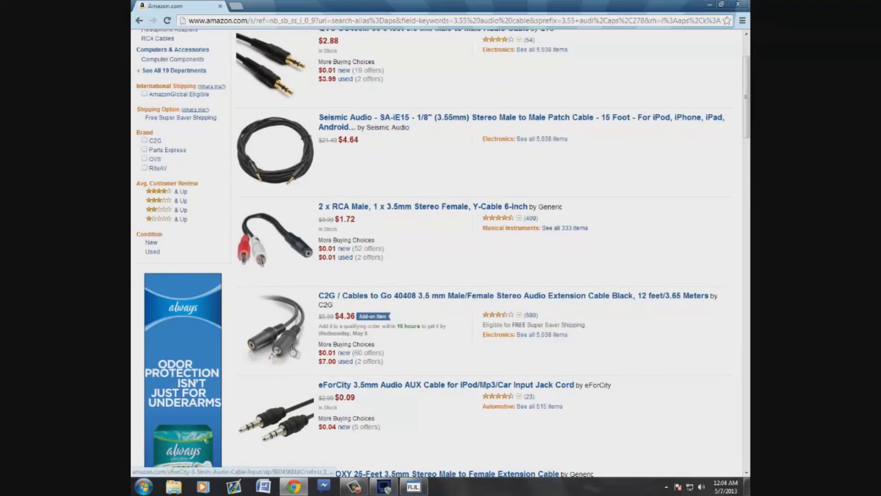
{"action": "scroll", "coordinate": [400, 396], "scroll_direction": "down", "scroll_amount": 1}
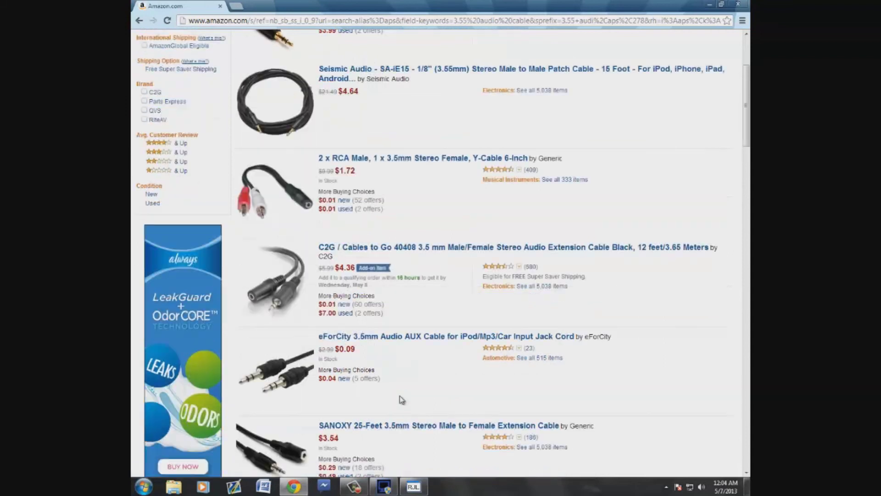
{"action": "scroll", "coordinate": [411, 354], "scroll_direction": "down", "scroll_amount": 3}
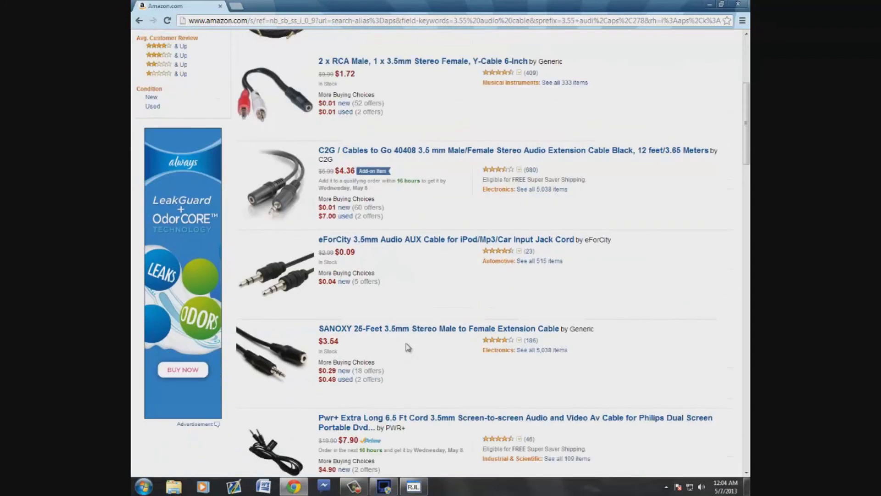
{"action": "scroll", "coordinate": [406, 347], "scroll_direction": "down", "scroll_amount": 2}
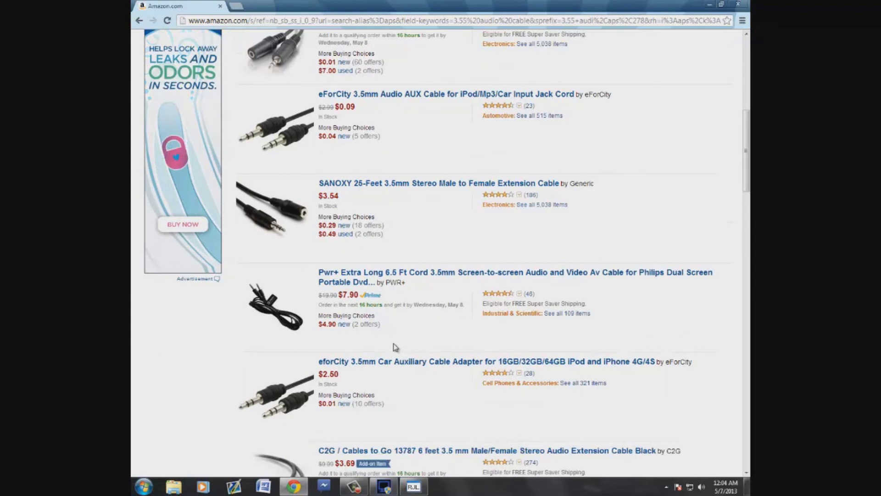
{"action": "scroll", "coordinate": [396, 347], "scroll_direction": "down", "scroll_amount": 1}
{"action": "scroll", "coordinate": [396, 347], "scroll_direction": "down", "scroll_amount": 2}
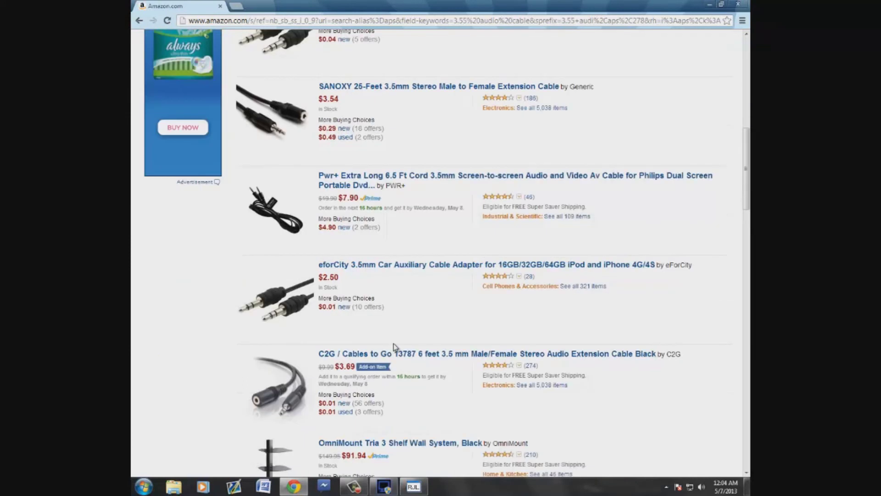
{"action": "scroll", "coordinate": [396, 347], "scroll_direction": "down", "scroll_amount": 4}
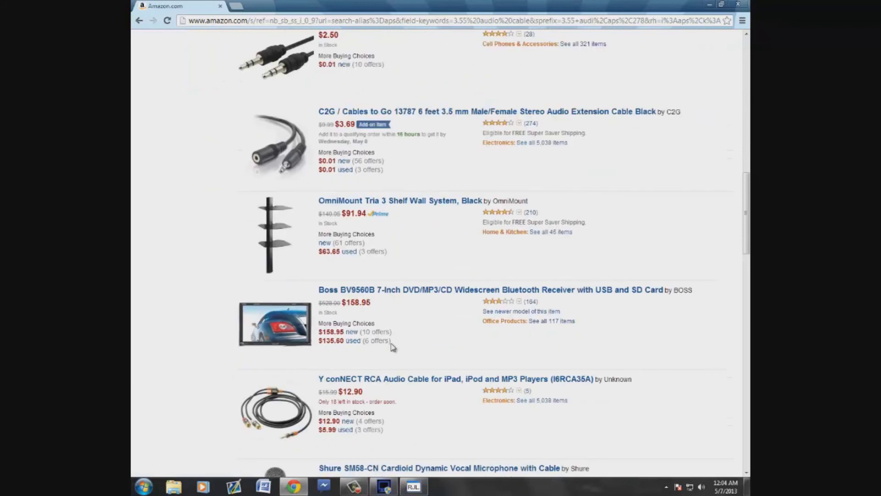
{"action": "scroll", "coordinate": [390, 343], "scroll_direction": "down", "scroll_amount": 1}
{"action": "scroll", "coordinate": [390, 340], "scroll_direction": "up", "scroll_amount": 7}
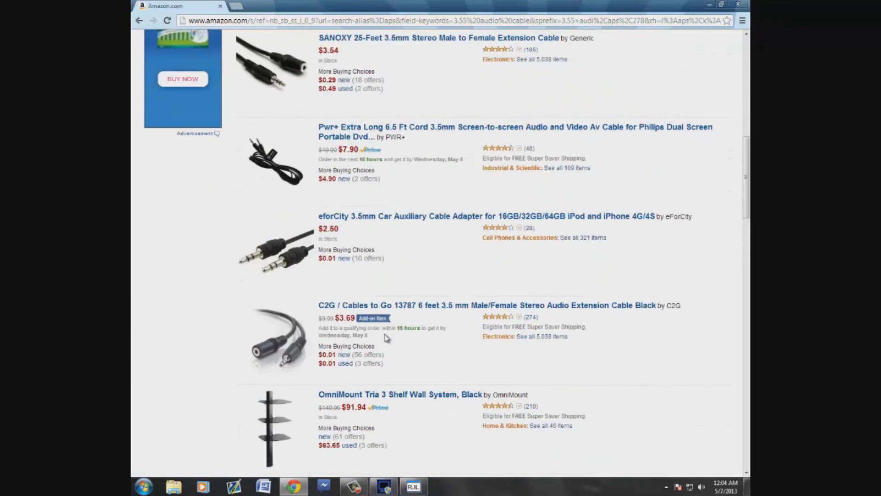
{"action": "scroll", "coordinate": [387, 181], "scroll_direction": "up", "scroll_amount": 2}
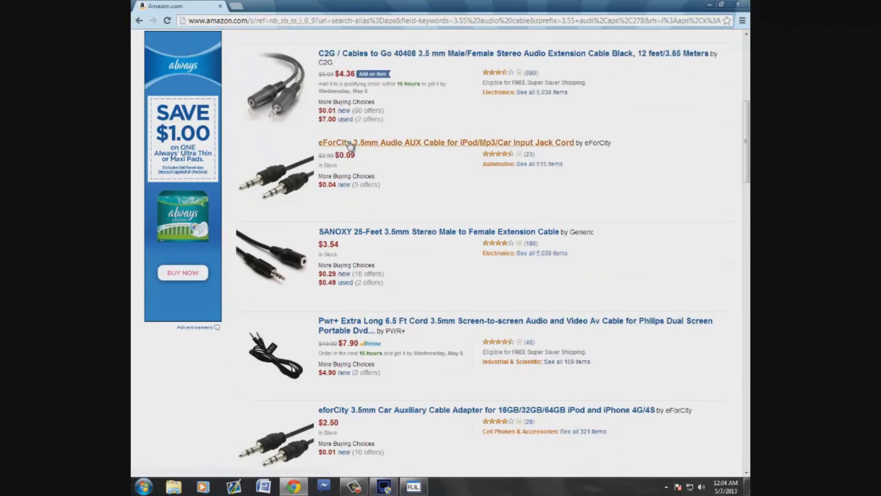
Step: Open the eForCity 3.5mm Audio AUX Cable product page, view its product images, and close the browser
{"action": "left_click", "coordinate": [350, 143]}
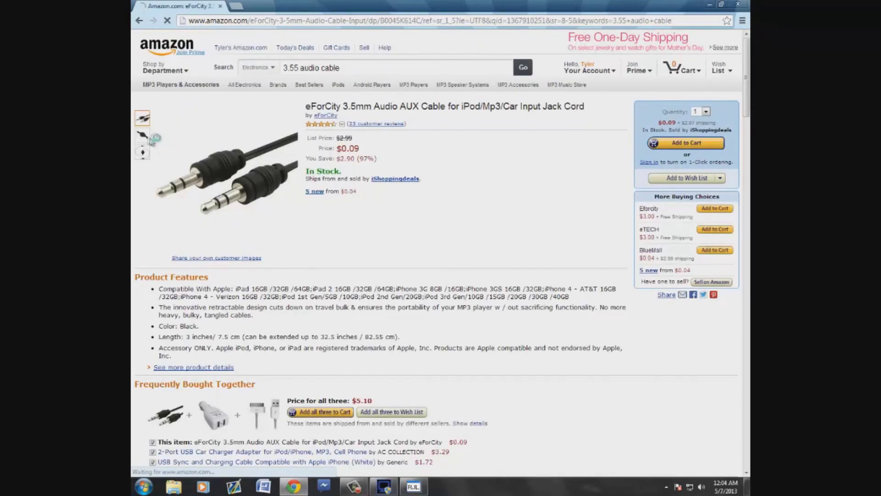
{"action": "mouse_move", "coordinate": [143, 137]}
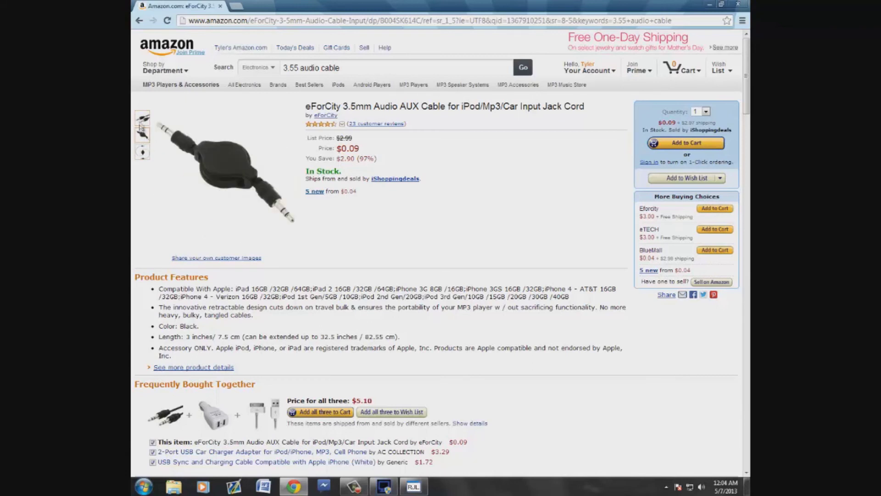
{"action": "mouse_move", "coordinate": [144, 155]}
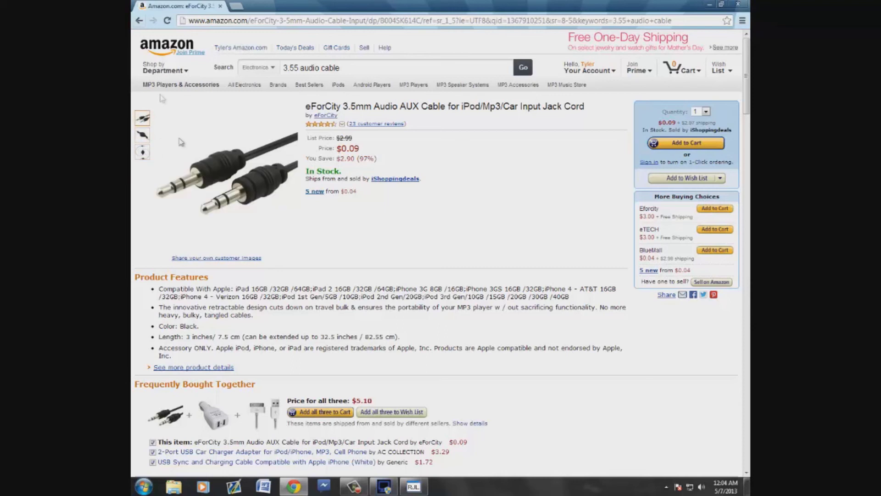
{"action": "left_click", "coordinate": [740, 3]}
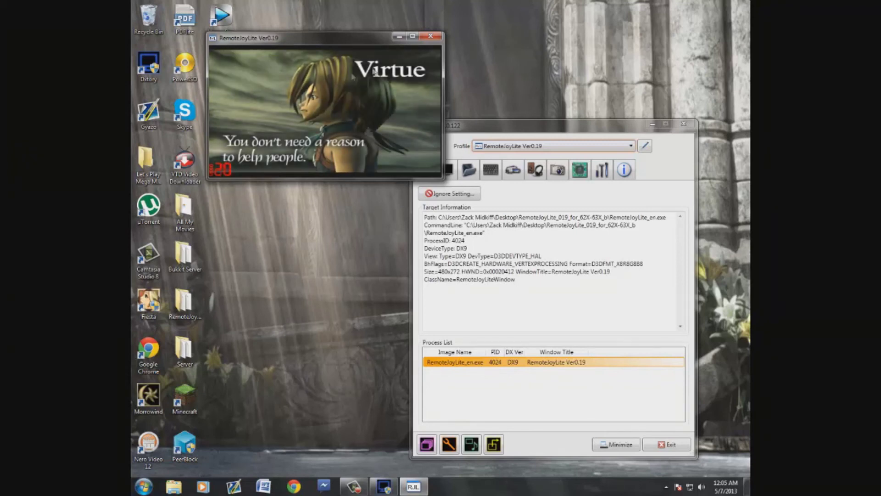
{"action": "left_click_drag", "start_coordinate": [338, 37], "coordinate": [443, 30]}
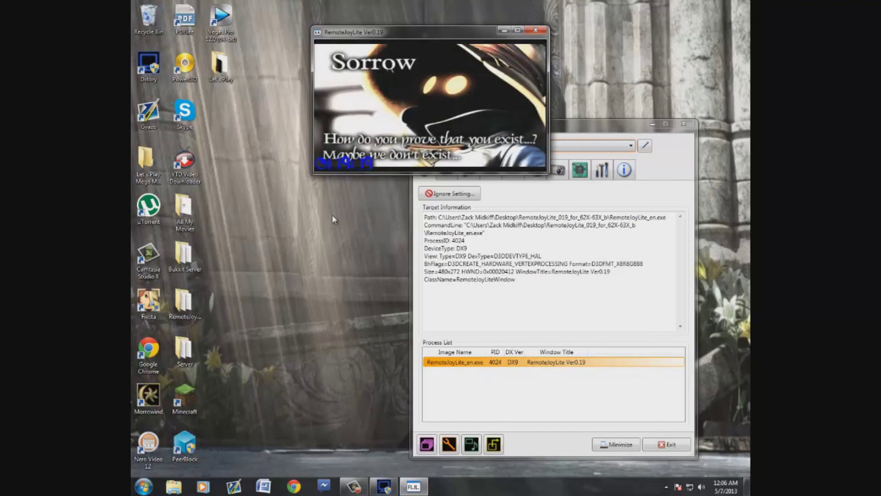
{"action": "left_click", "coordinate": [225, 69]}
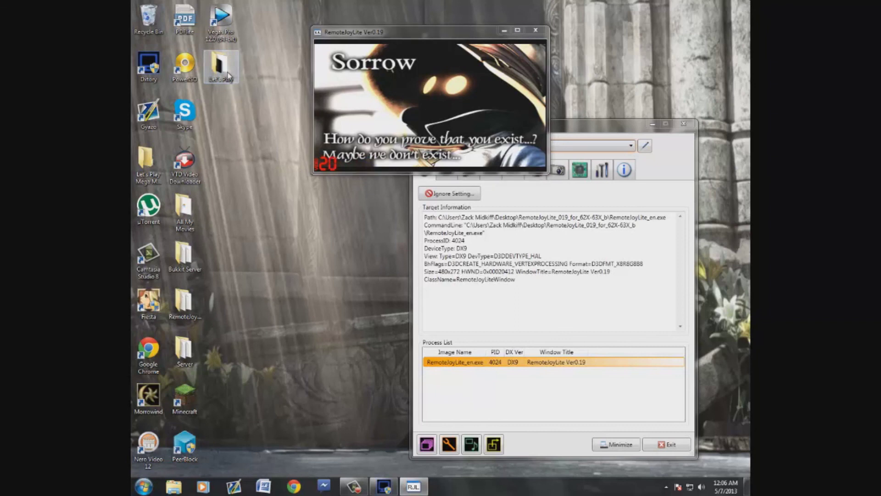
{"action": "double_click", "coordinate": [225, 69]}
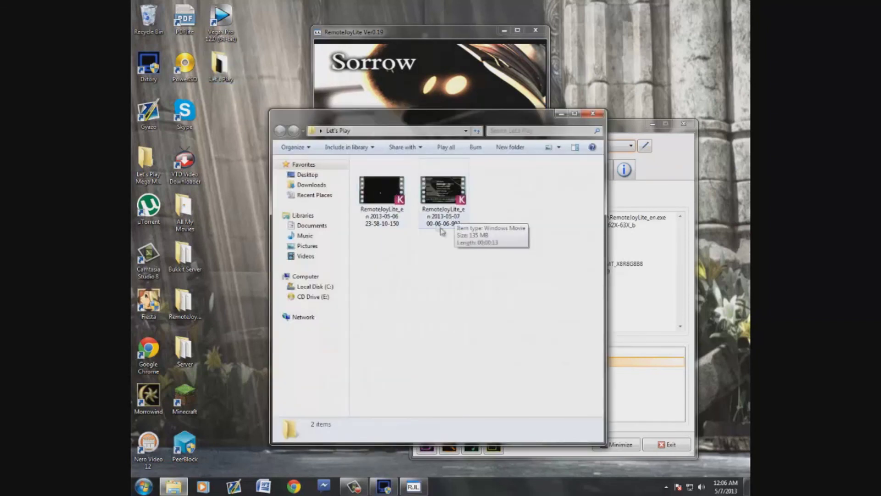
{"action": "left_click", "coordinate": [443, 193]}
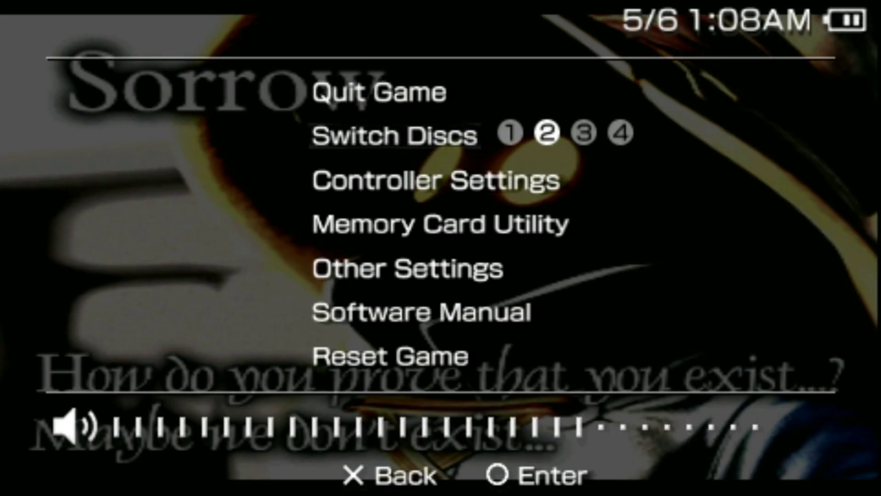
{"action": "key", "text": "Escape"}
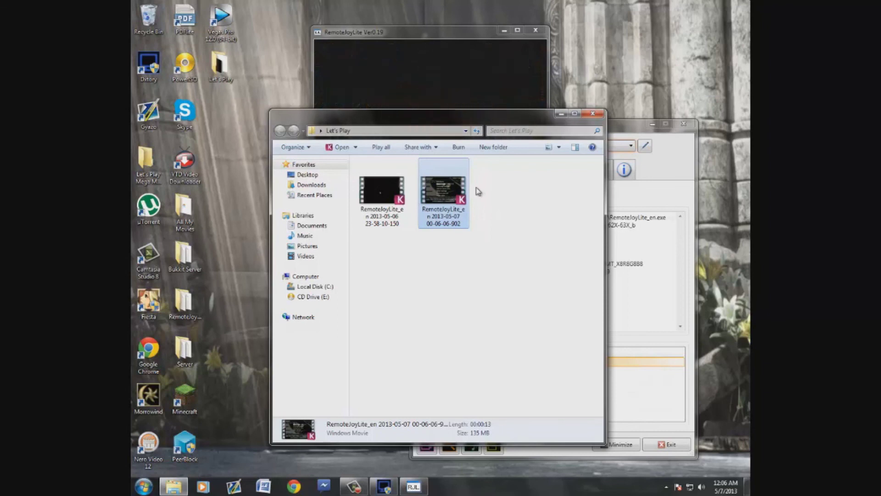
{"action": "left_click", "coordinate": [592, 115]}
Step: Move the RemoteJoyLite and Dxtory windows apart on the desktop and shrink the RemoteJoyLite window slightly
{"action": "left_click", "coordinate": [637, 128]}
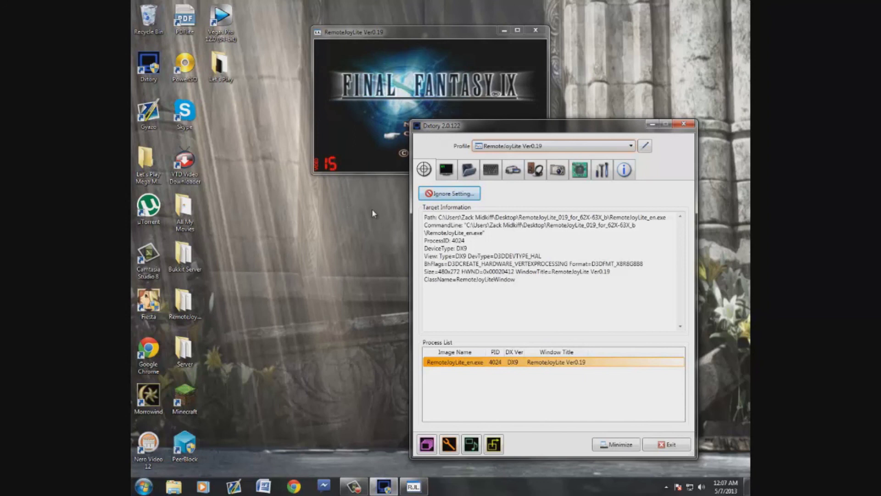
{"action": "left_click_drag", "start_coordinate": [374, 35], "coordinate": [239, 17]}
{"action": "left_click_drag", "start_coordinate": [475, 128], "coordinate": [522, 31]}
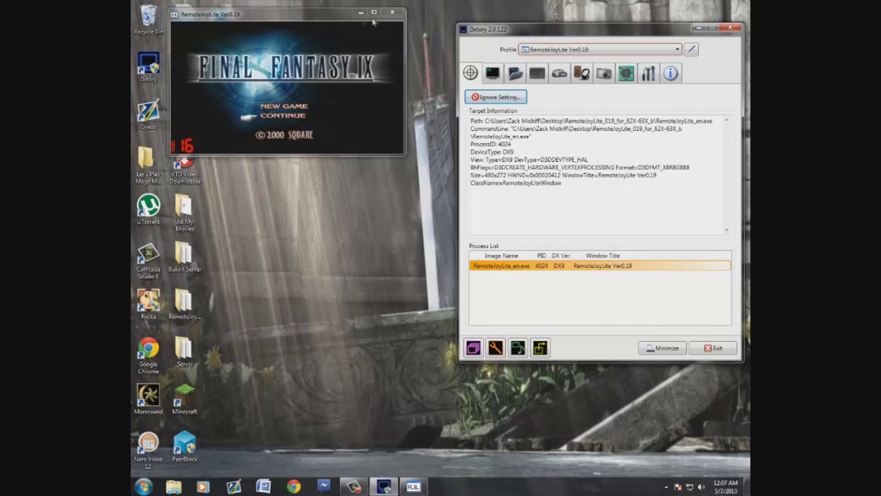
{"action": "left_click_drag", "start_coordinate": [168, 9], "coordinate": [183, 25]}
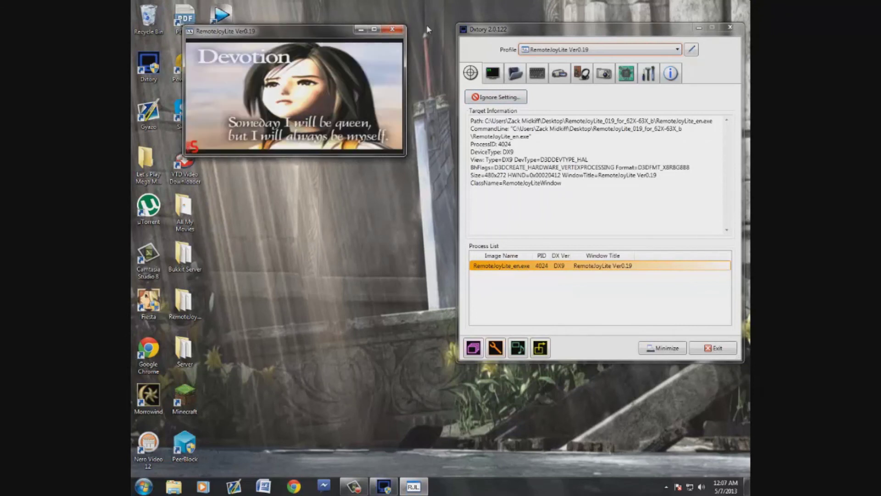